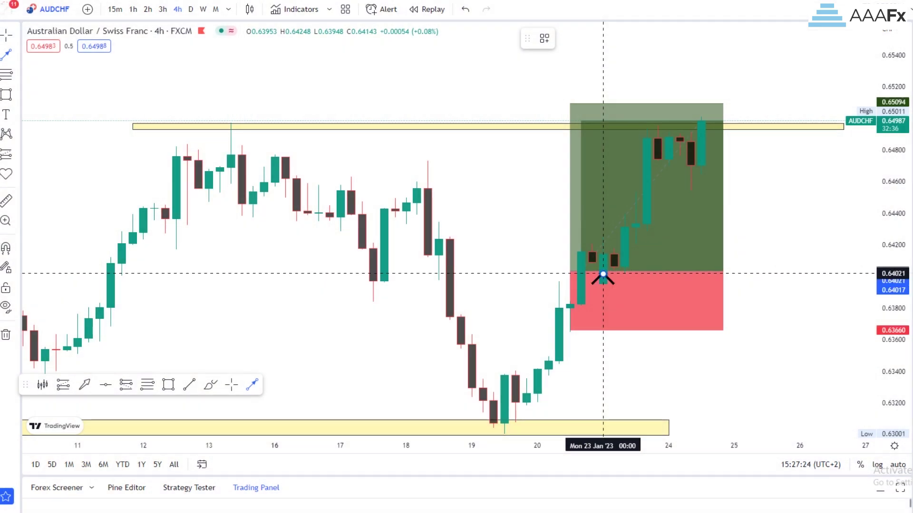
Step: Draw an arrow from the 23 January candle up to the upper zone and another pointing at the 13 January high
left_click_drag(602, 274, 668, 138)
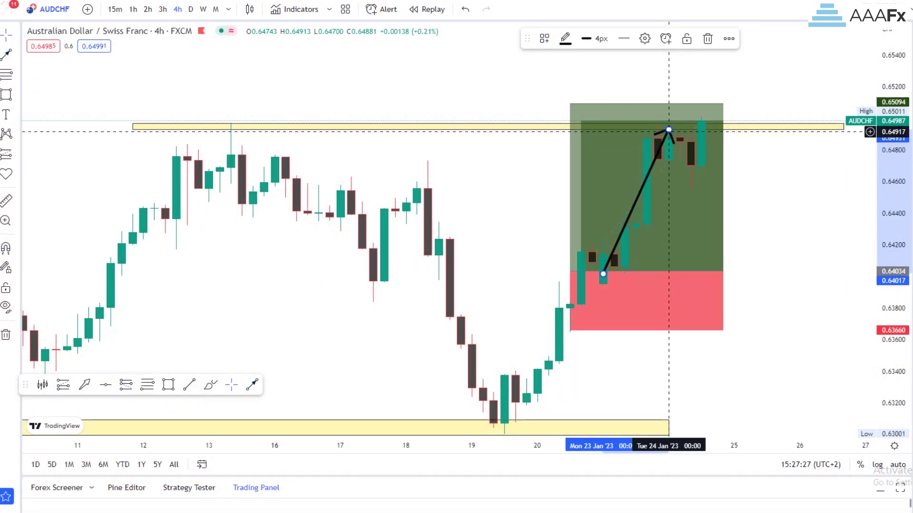
left_click(252, 384)
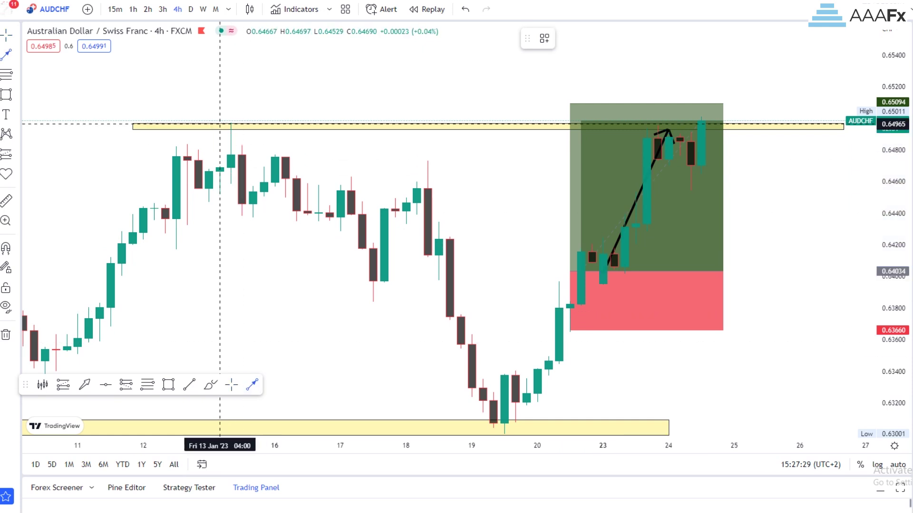
left_click(198, 100)
left_click(230, 123)
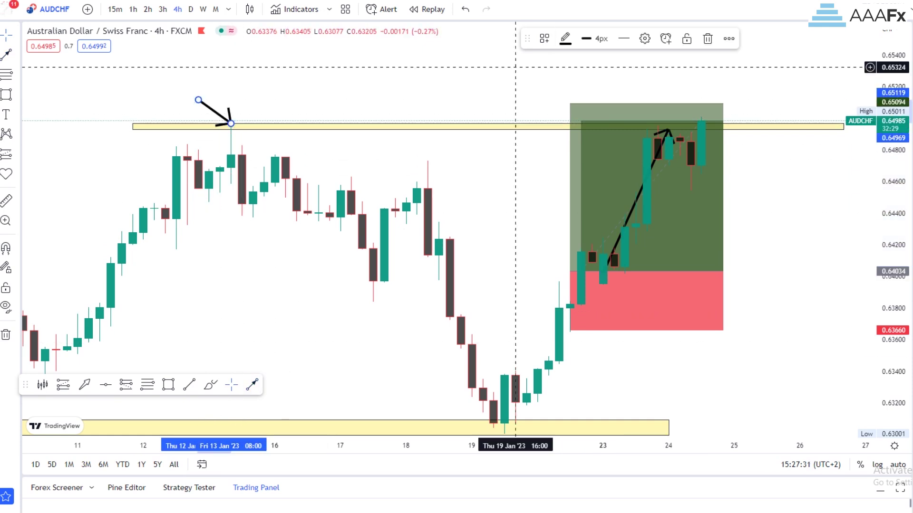
Step: Delete the arrow at the 13 January high and the rising arrow over the long position
left_click(708, 38)
left_click(667, 134)
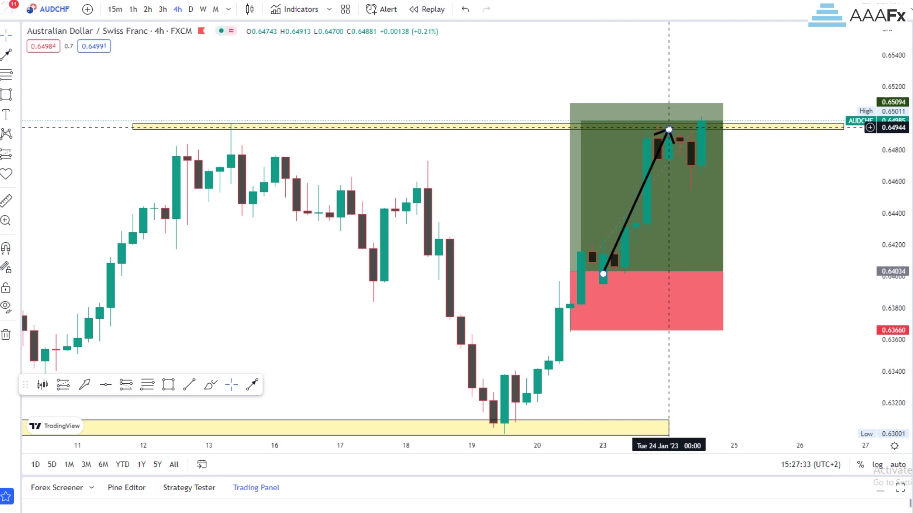
left_click(707, 38)
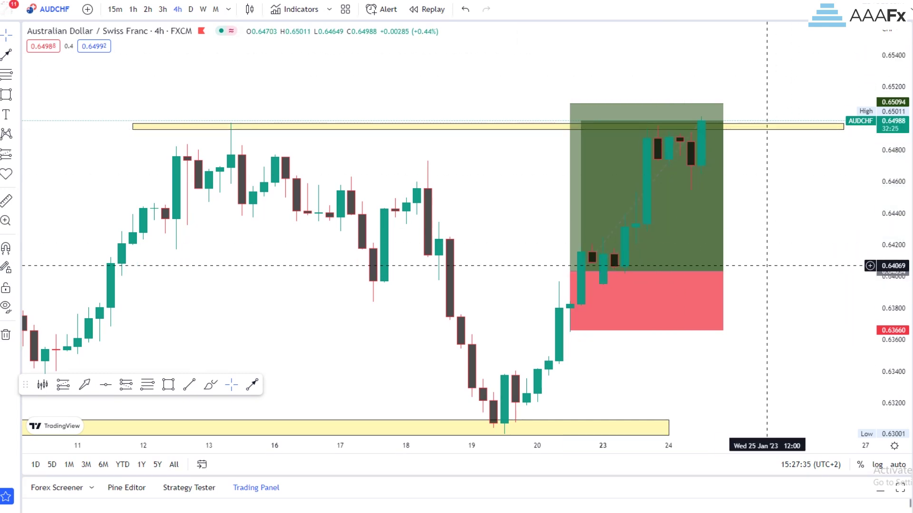
Step: Switch the AUDCHF chart to the daily timeframe
scroll(761, 251, "down", 5)
left_click_drag(893, 252, 893, 309)
scroll(792, 293, "down", 3)
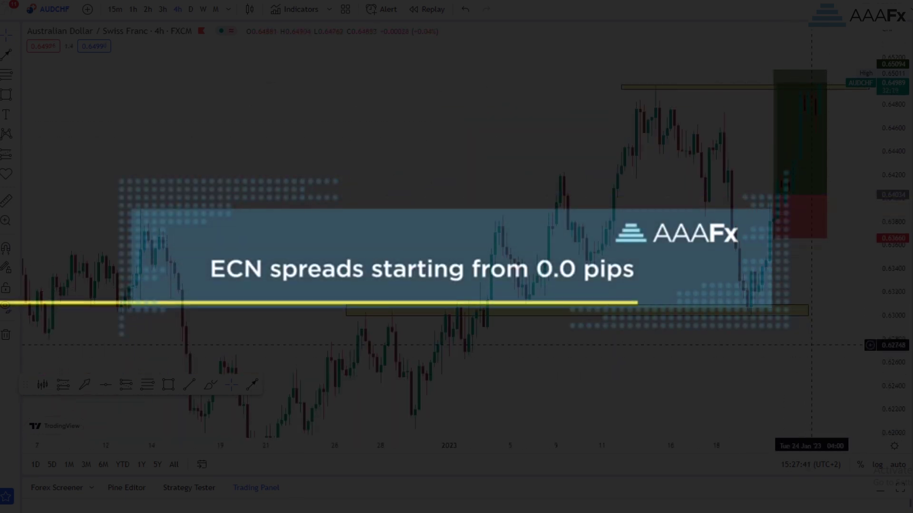
scroll(822, 343, "down", 3)
left_click_drag(823, 344, 742, 335)
left_click_drag(893, 233, 893, 323)
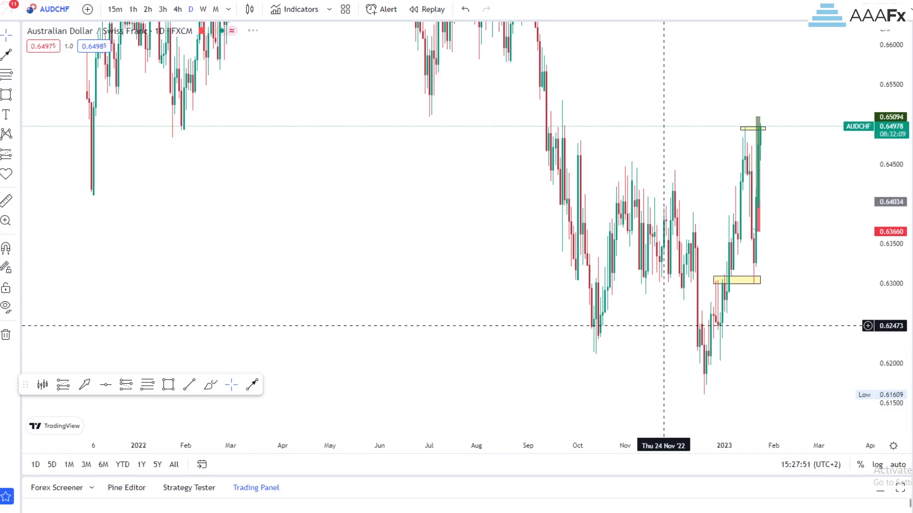
Step: Delete the long position drawing between the lower and upper yellow zones
scroll(664, 325, "up", 6)
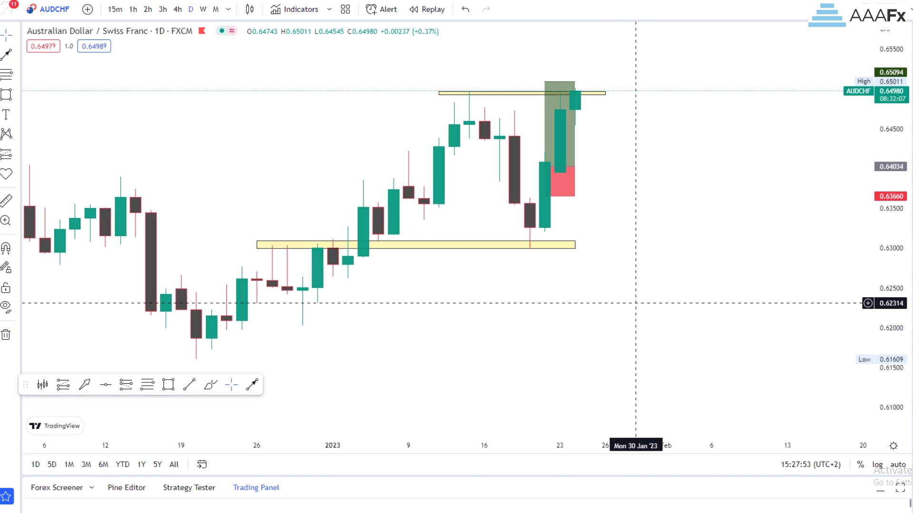
scroll(635, 303, "up", 2)
left_click(456, 166)
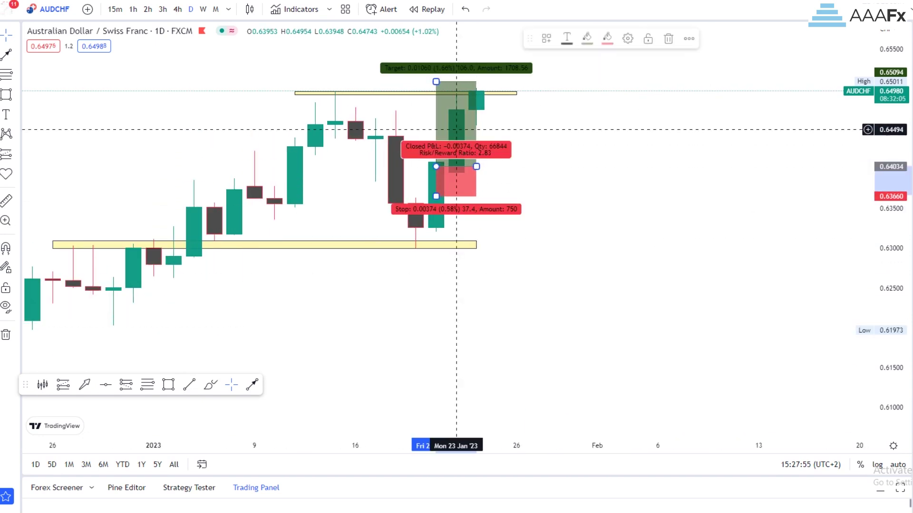
left_click(670, 39)
Step: Trace the early January rise to the upper zone and the fall to the 19 January low with two arrows, and undo both
left_click_drag(456, 332, 766, 342)
left_click_drag(890, 339, 890, 242)
left_click_drag(740, 313, 679, 341)
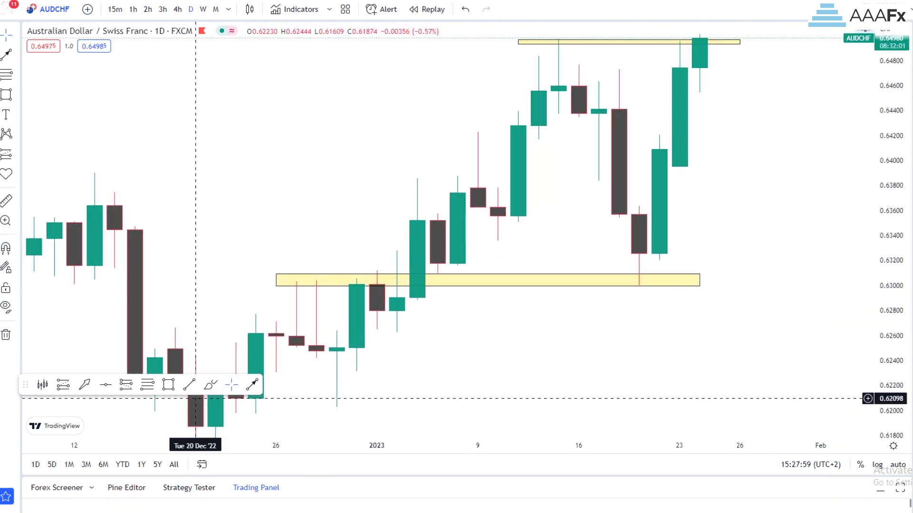
left_click(481, 287)
left_click_drag(488, 288, 488, 276)
left_click_drag(600, 373, 522, 400)
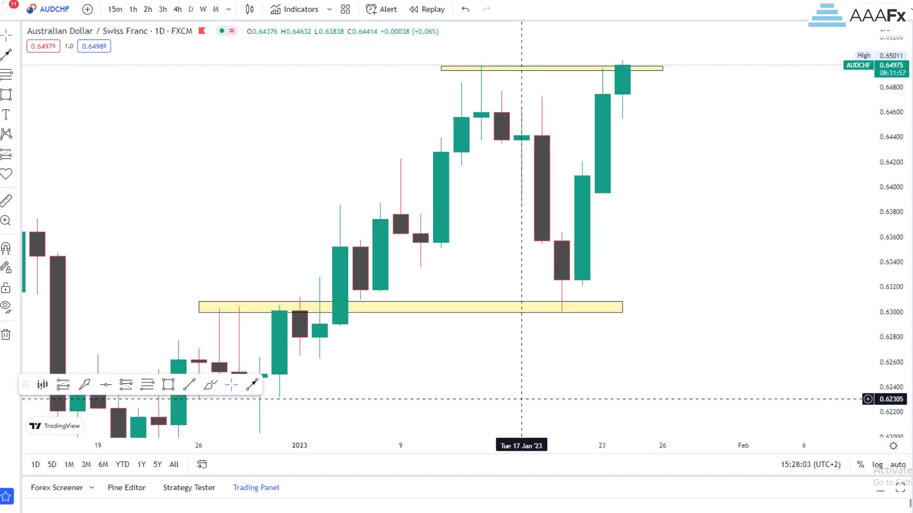
mouse_move(299, 337)
left_mouse_down()
mouse_move(443, 154)
mouse_move(480, 81)
mouse_move(561, 308)
left_mouse_up()
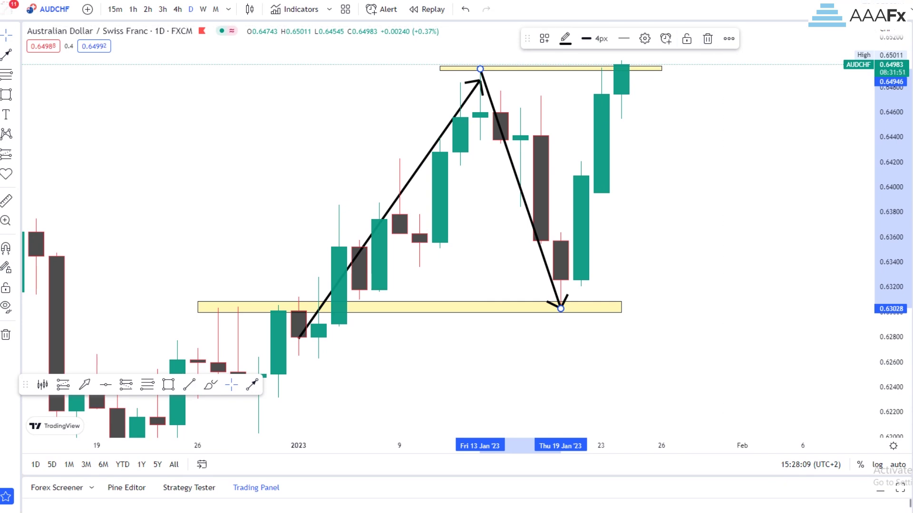
key("ctrl+z")
key("ctrl+z")
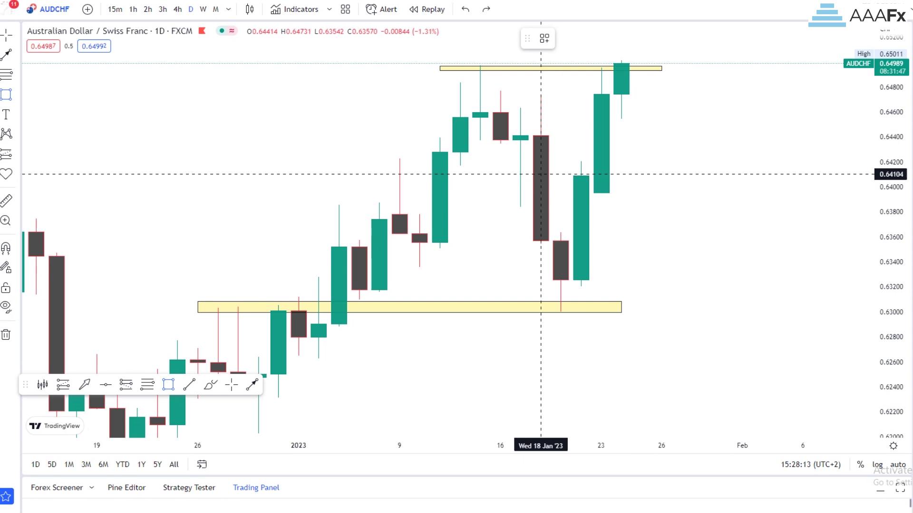
Step: Draw a rectangle around the 18 to 23 January candles above the lower zone and delete it
left_click(601, 310)
left_click(702, 267)
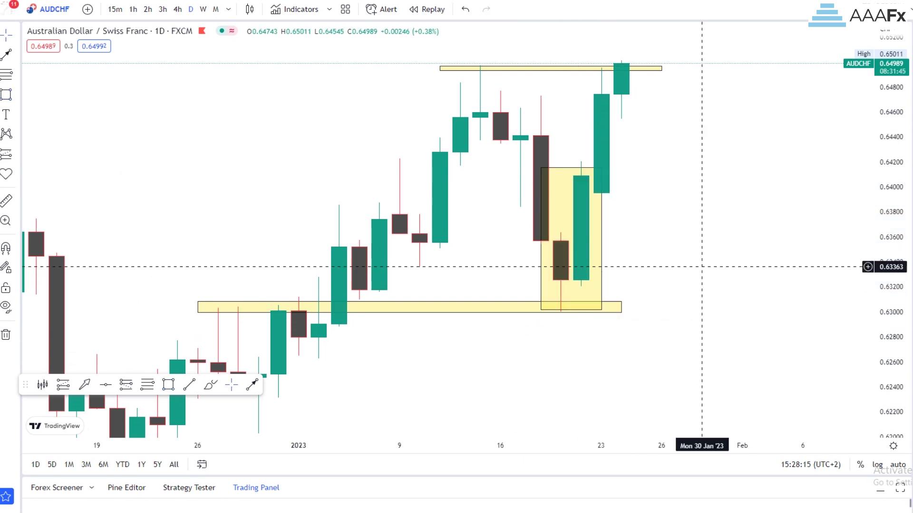
left_click_drag(682, 268, 764, 269)
left_click(644, 168)
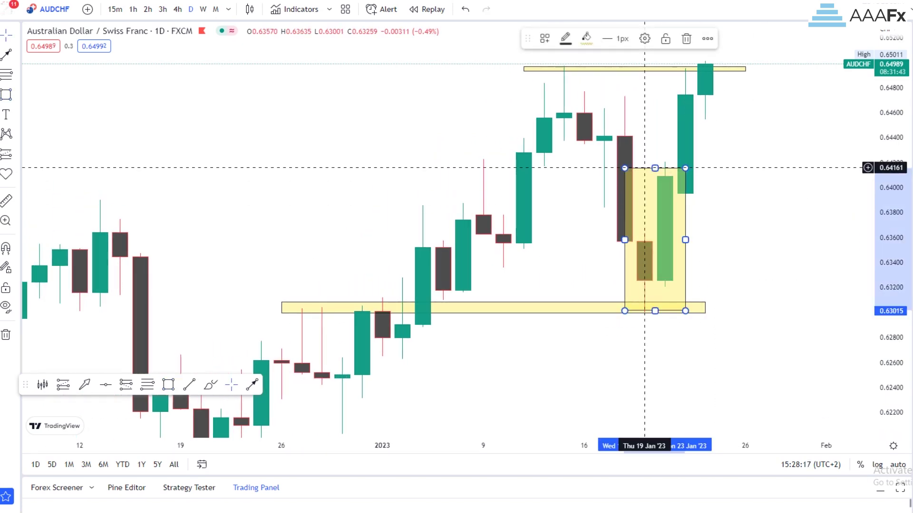
key("Delete")
Step: Draw a rectangle from 18 to 23 January spanning about 0.64174 down to 0.62979
left_click_drag(672, 340, 724, 299)
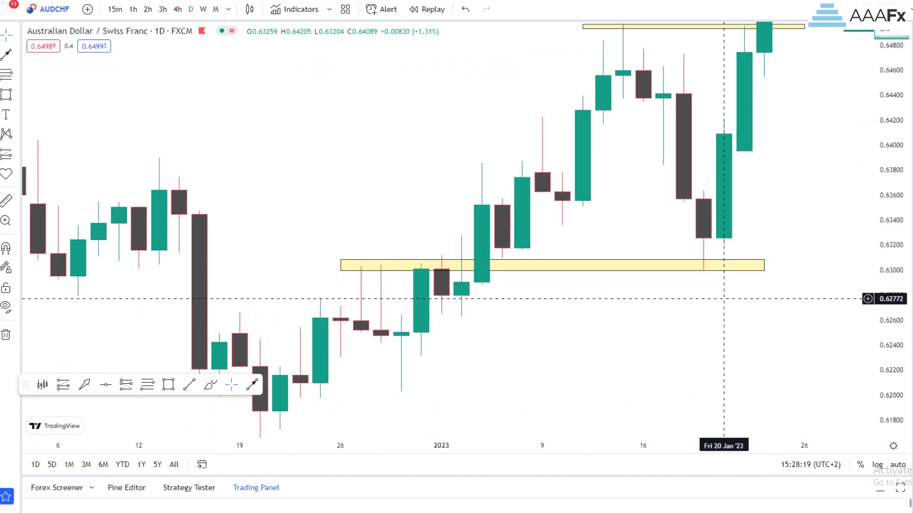
left_click_drag(784, 296, 710, 326)
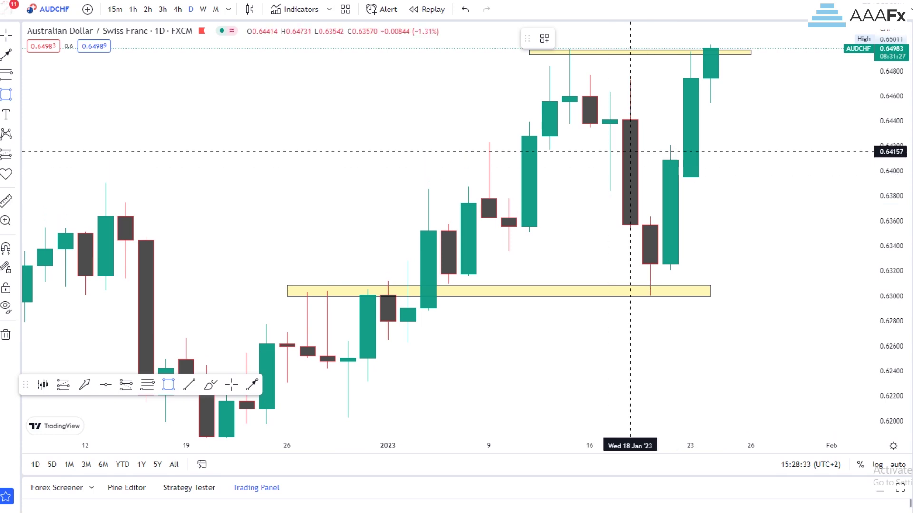
mouse_move(630, 149)
left_mouse_down()
mouse_move(670, 287)
mouse_move(691, 299)
left_mouse_up()
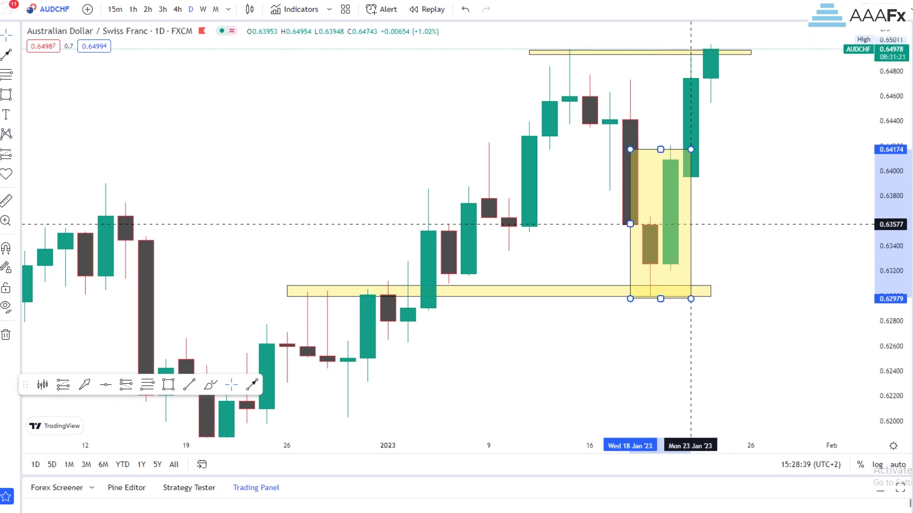
left_click(763, 210)
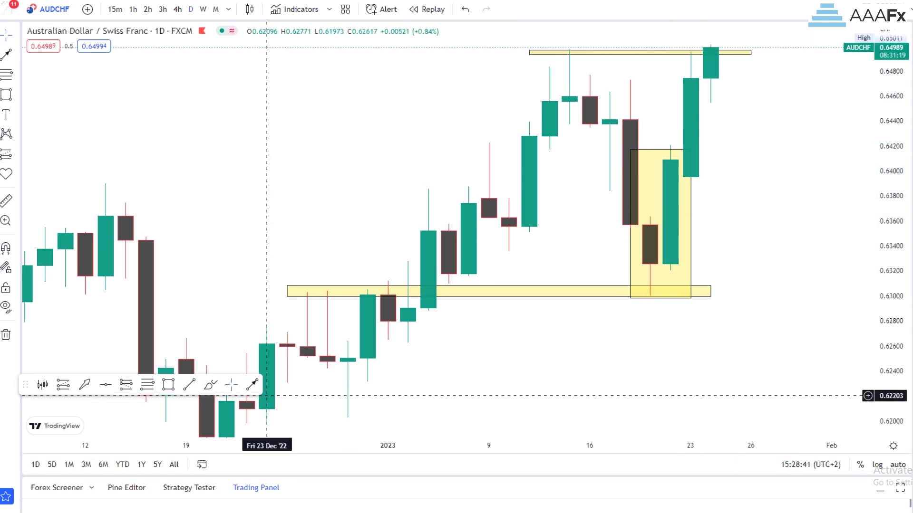
Step: Place a long position with its entry at 0.64099 on 20 January, and delete the rectangle around the candles
left_click(63, 384)
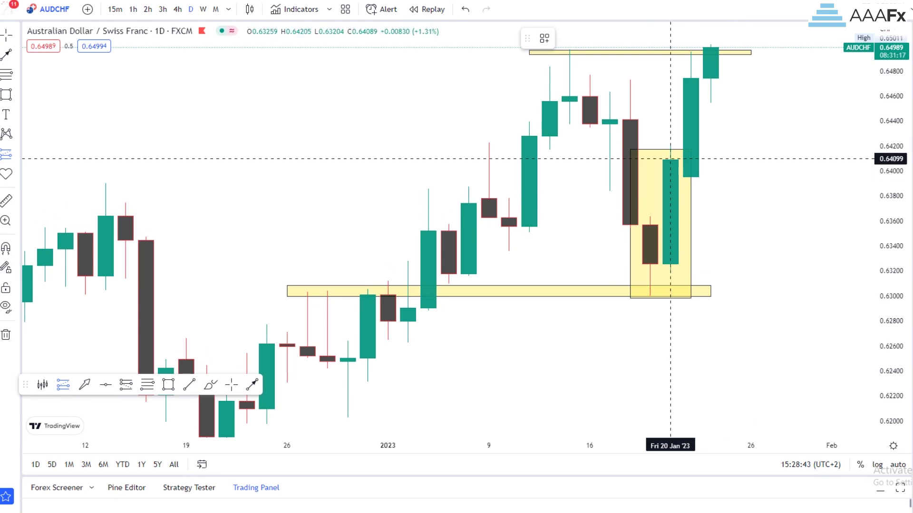
left_click(670, 159)
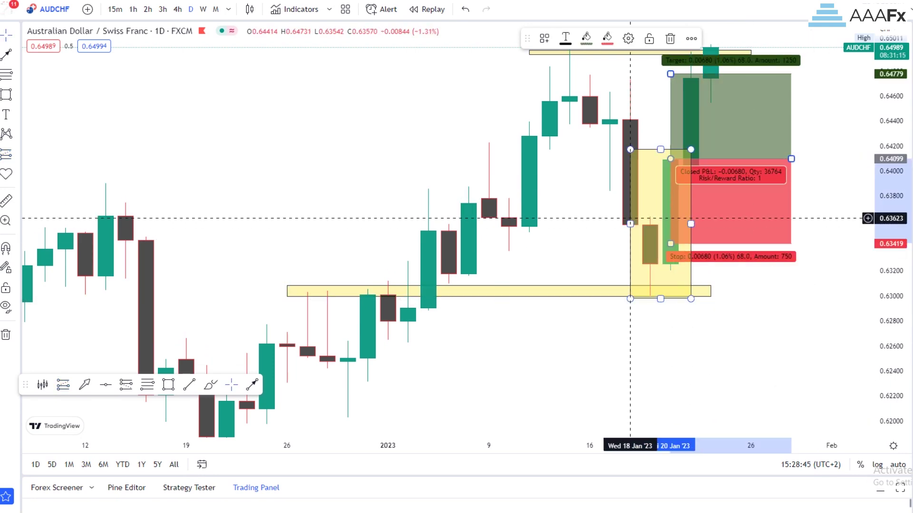
left_click(630, 225)
left_click(687, 38)
Step: Shift the long position to start on 19 January and lower its stop to just below the lower yellow zone
left_click_drag(812, 347, 786, 383)
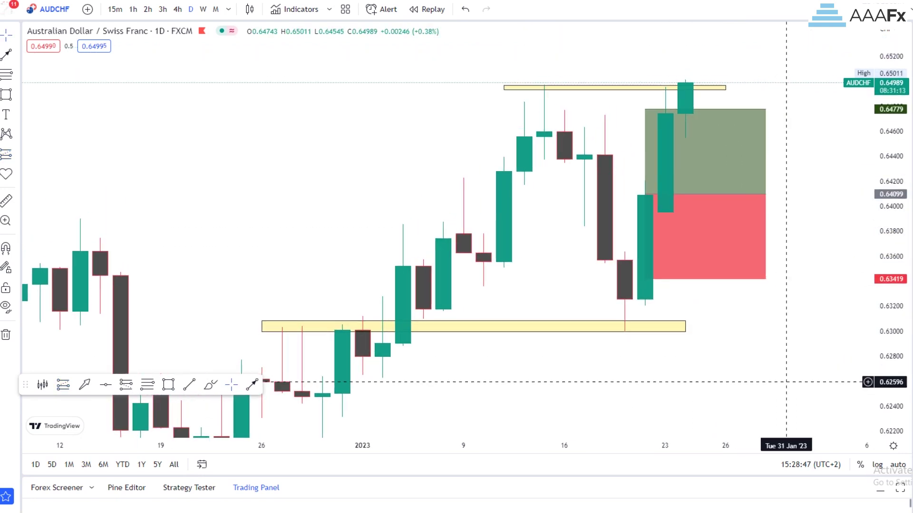
left_click(706, 238)
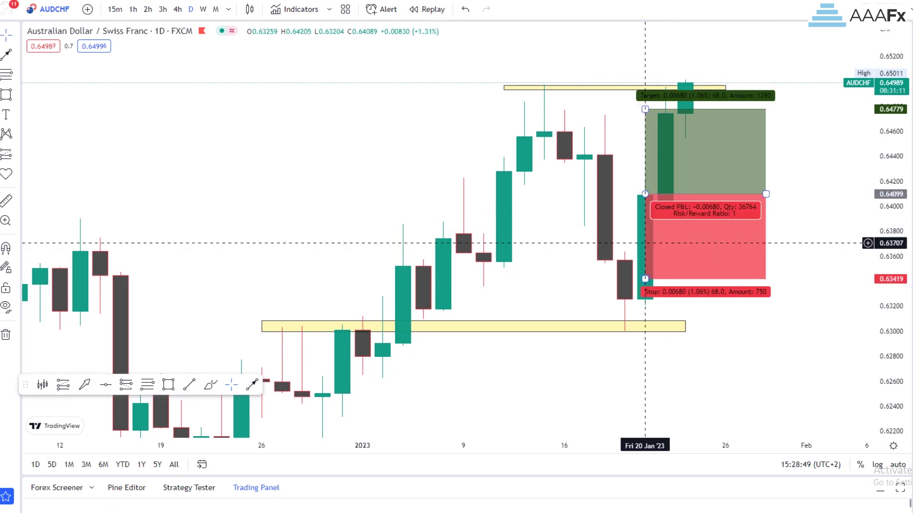
left_click_drag(705, 238, 685, 239)
left_click_drag(625, 279, 624, 339)
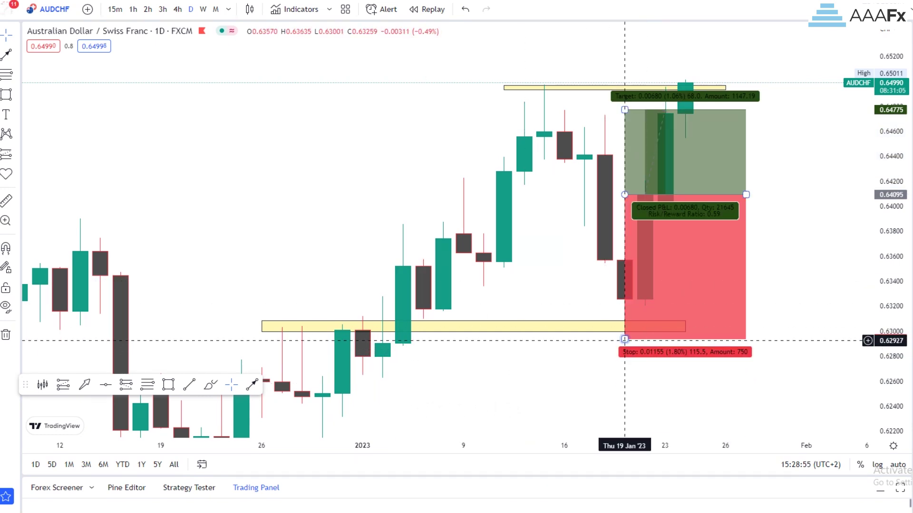
Step: Raise the long position's stop to about 0.63747 and remove the position from the chart
left_click_drag(625, 339, 625, 238)
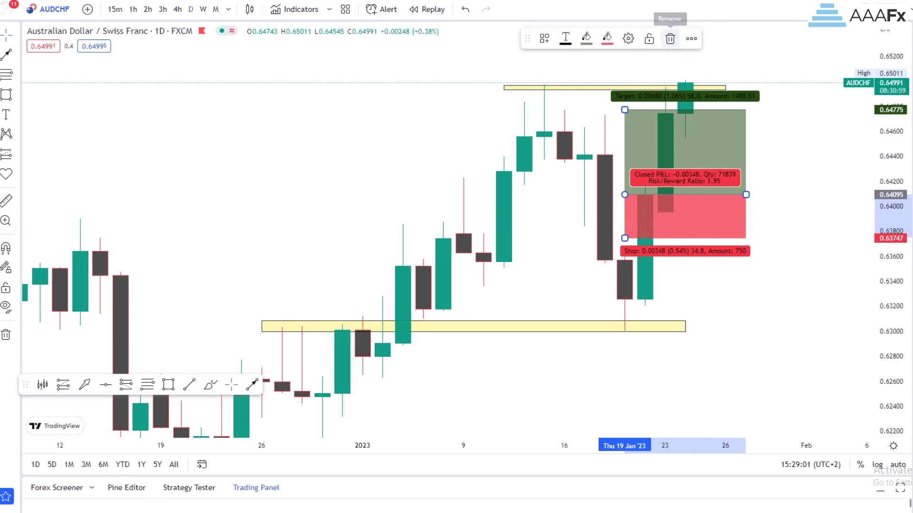
left_click(669, 39)
Step: Draw an arrow pointing at the 19 January low beneath the lower zone and delete it
scroll(788, 300, "down", 4)
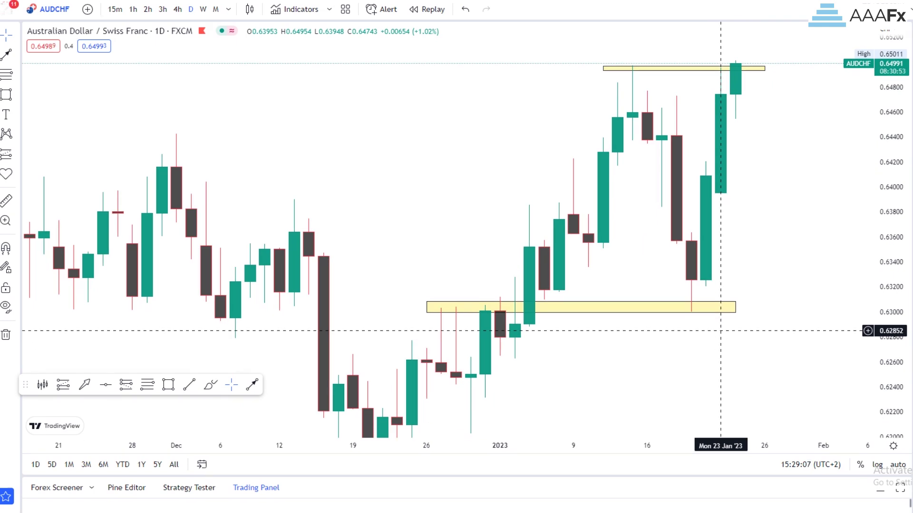
scroll(721, 331, "up", 5)
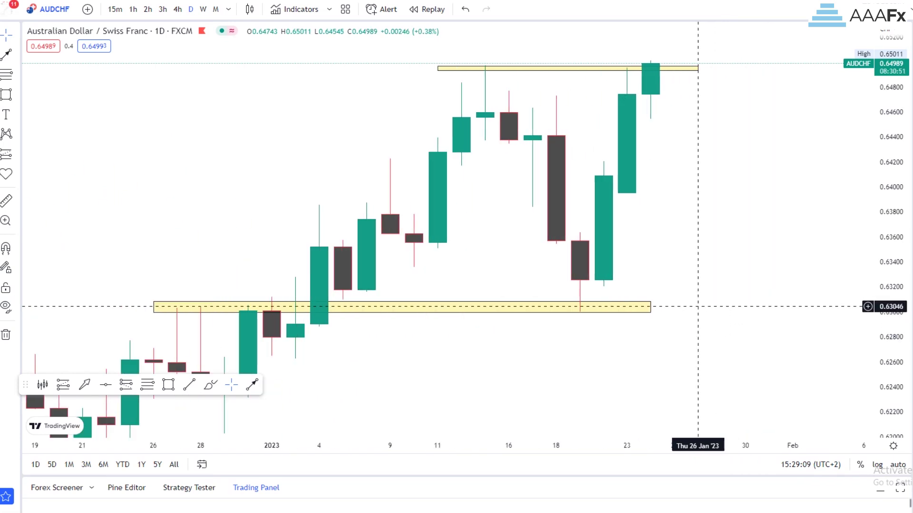
left_click_drag(662, 236, 726, 198)
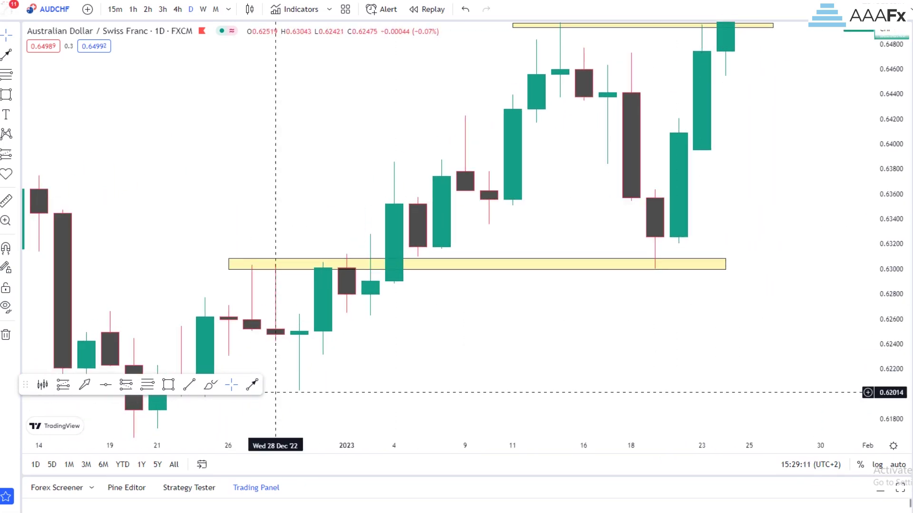
left_click(725, 313)
left_click(655, 280)
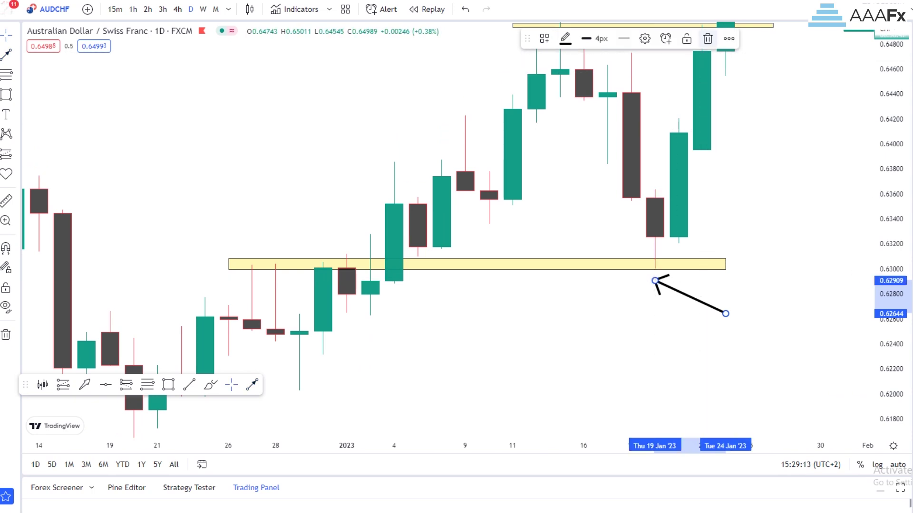
left_click(707, 39)
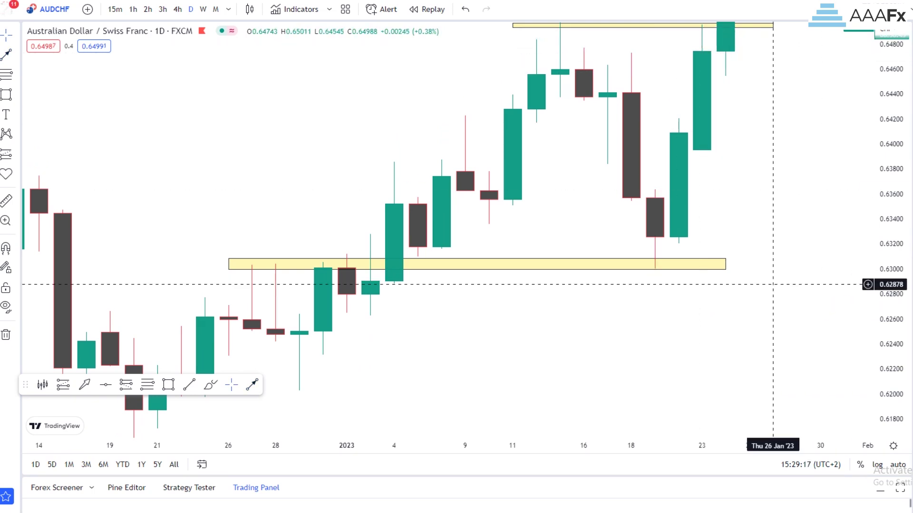
Step: Measure the price distance from the bottom of the lower zone up to the 20 January candle's close
left_click_drag(773, 193, 756, 232)
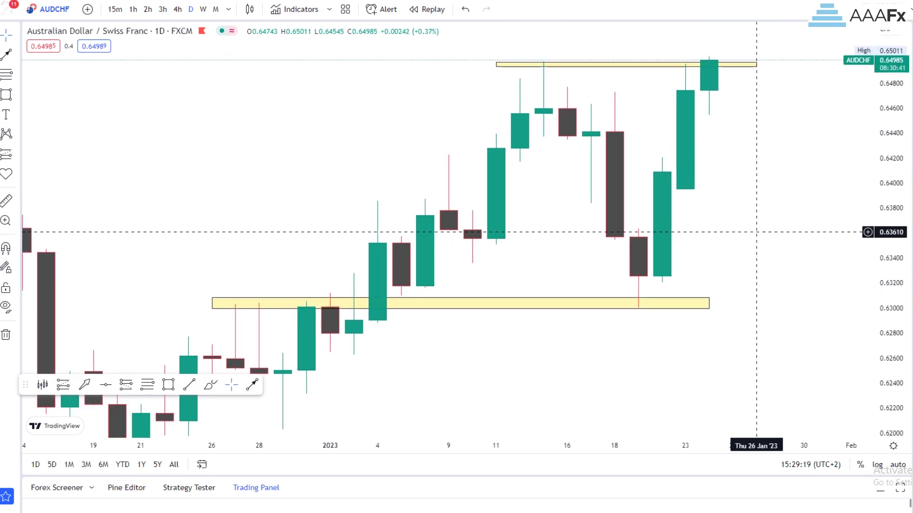
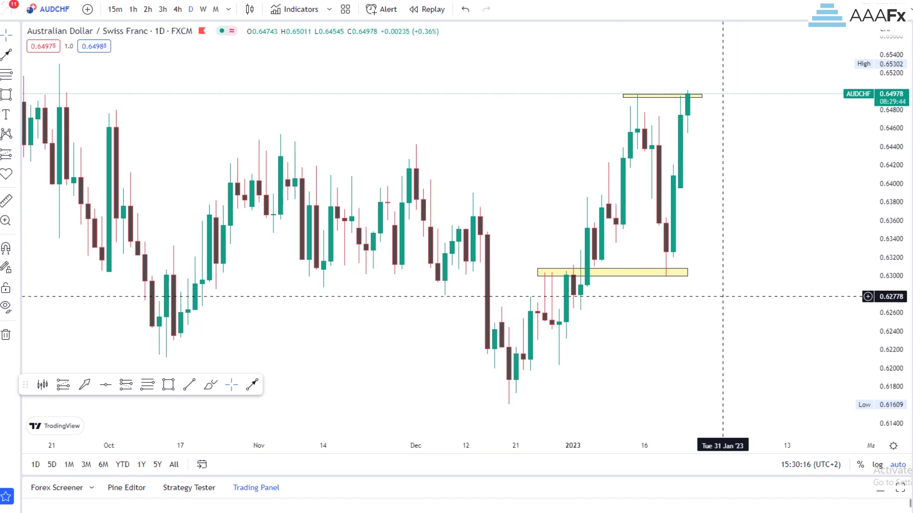
scroll(680, 366, "up", 3)
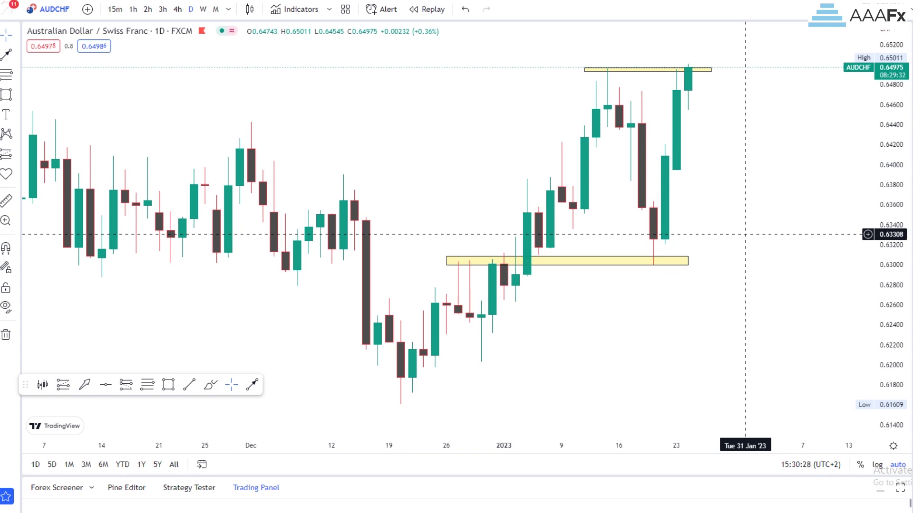
left_click(676, 264, "shift")
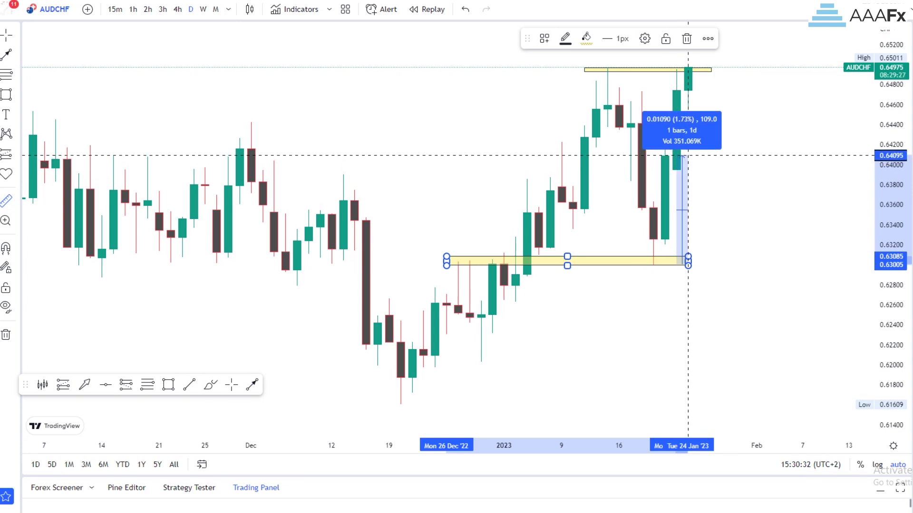
left_click(687, 155)
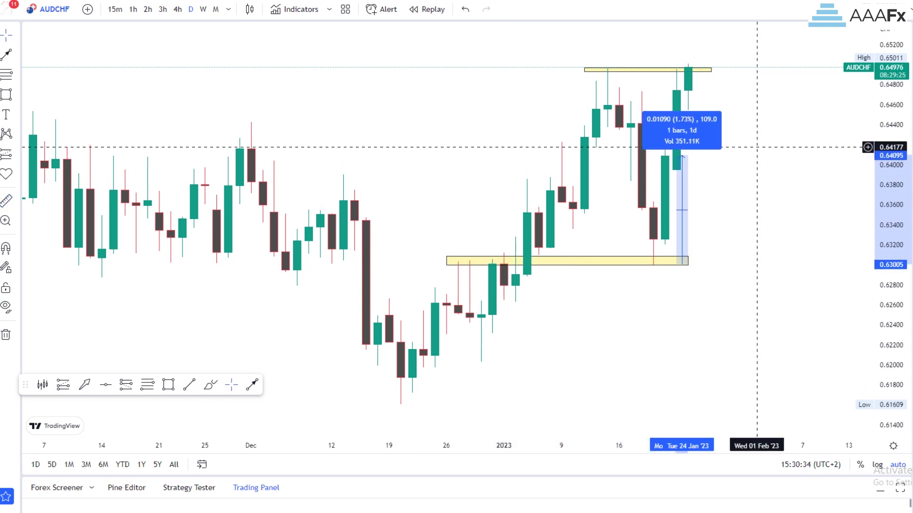
Step: Clear the measurement, draw an arrow pointing up beneath the lower zone at the 20 January candle, and delete the arrow
left_click(745, 193)
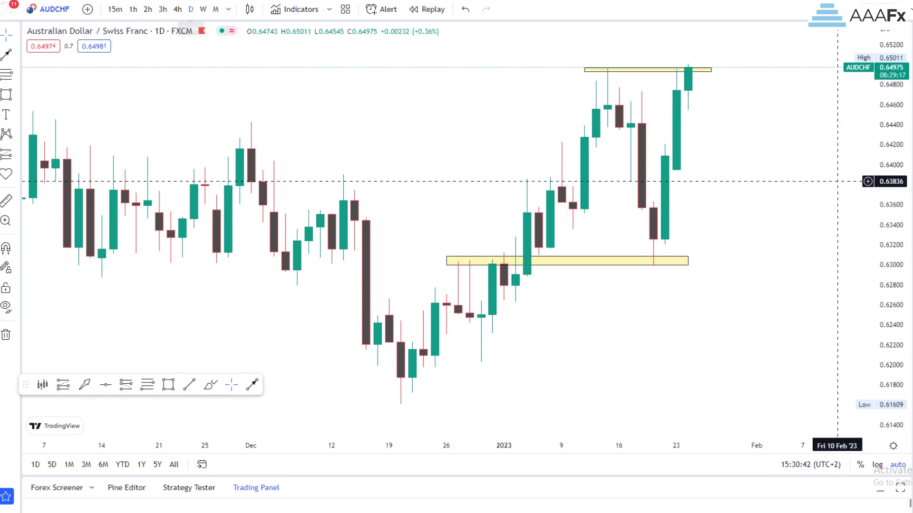
left_click(252, 384)
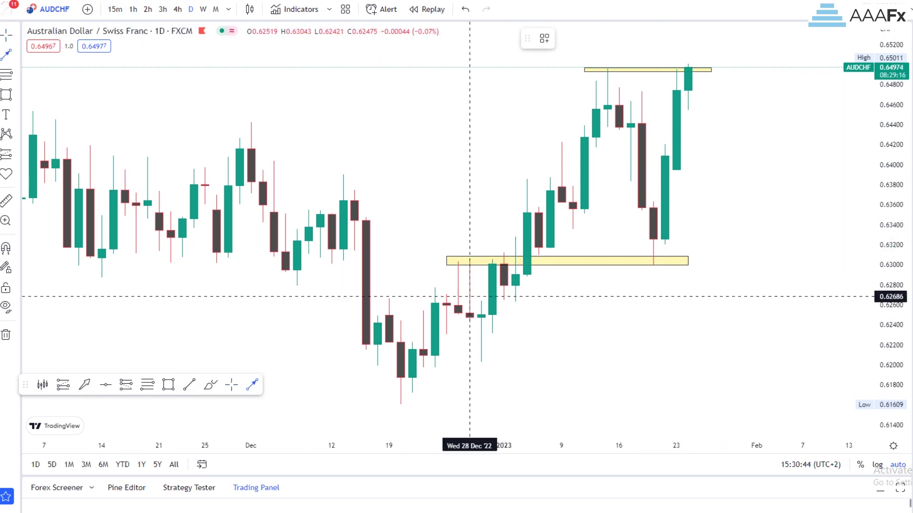
left_click_drag(661, 291, 687, 323)
left_click(664, 277)
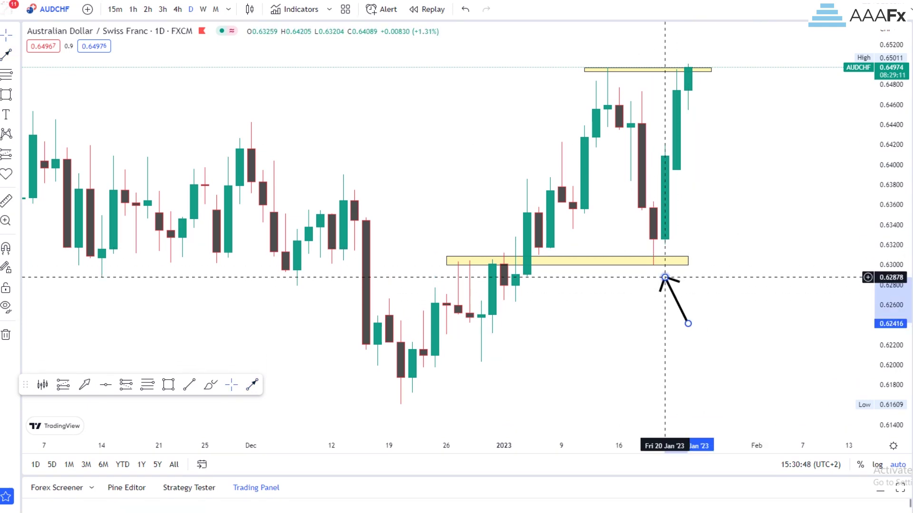
left_click(707, 42)
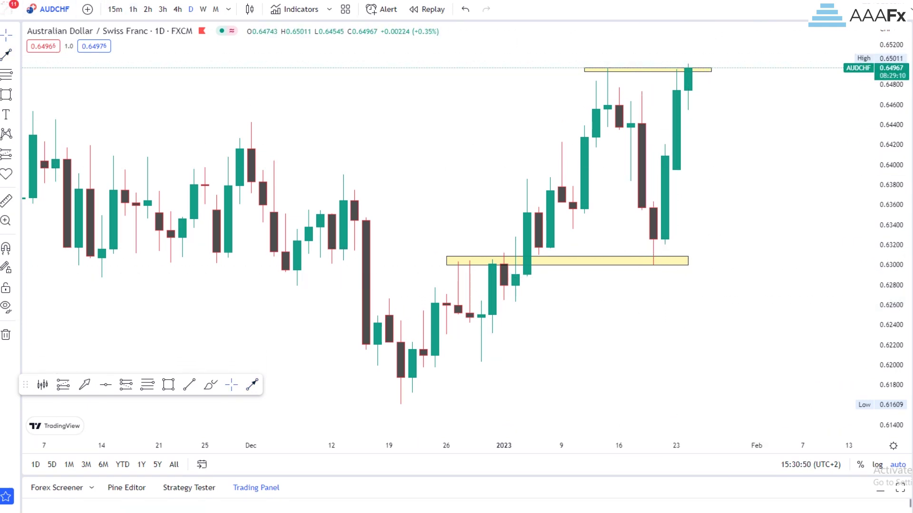
Step: Check the price action at the upper zone on the 15-minute timeframe and return to the daily chart
left_click(115, 9)
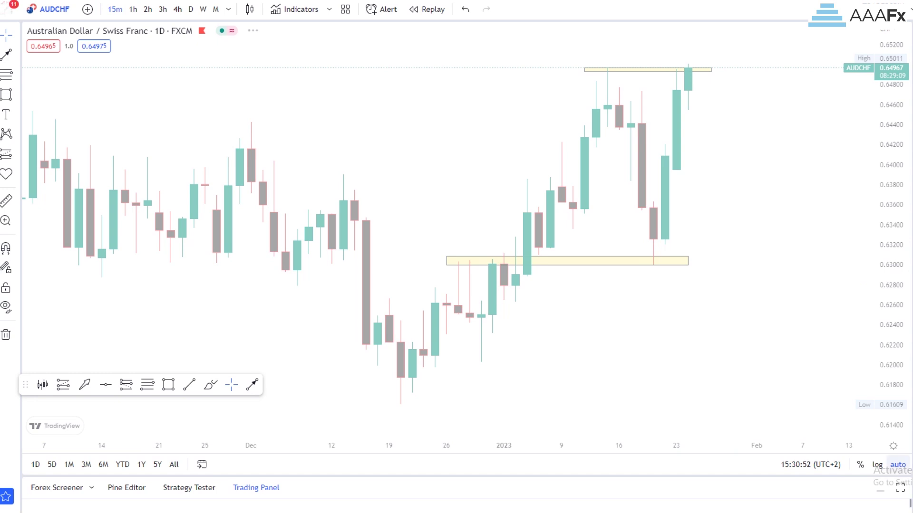
scroll(647, 326, "down", 14)
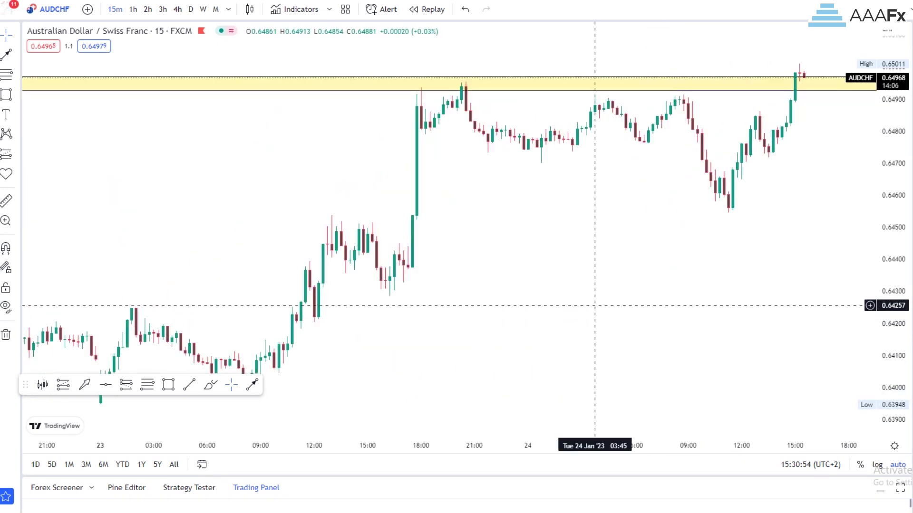
left_click(191, 9)
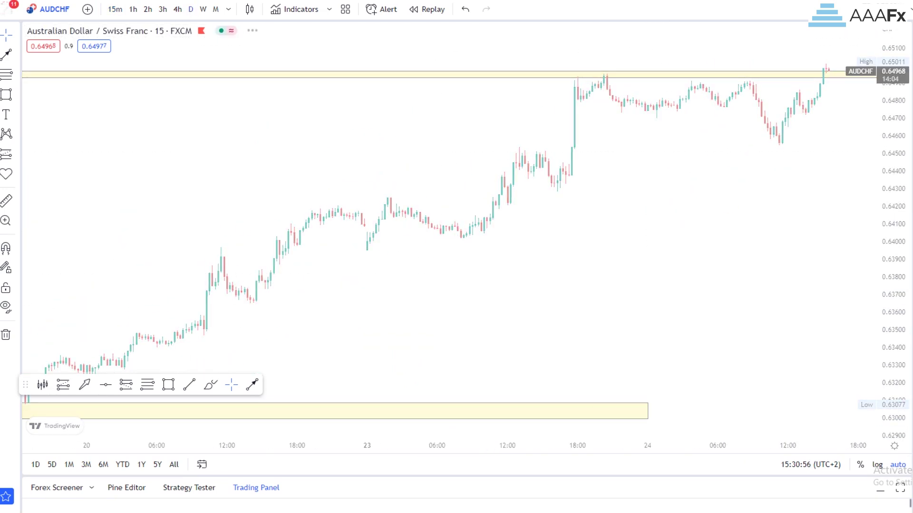
Step: Draw a rectangle from 18 to 23 January, spanning the 20 January candle's close down to the lower zone at about 0.63013
scroll(808, 390, "up", 5)
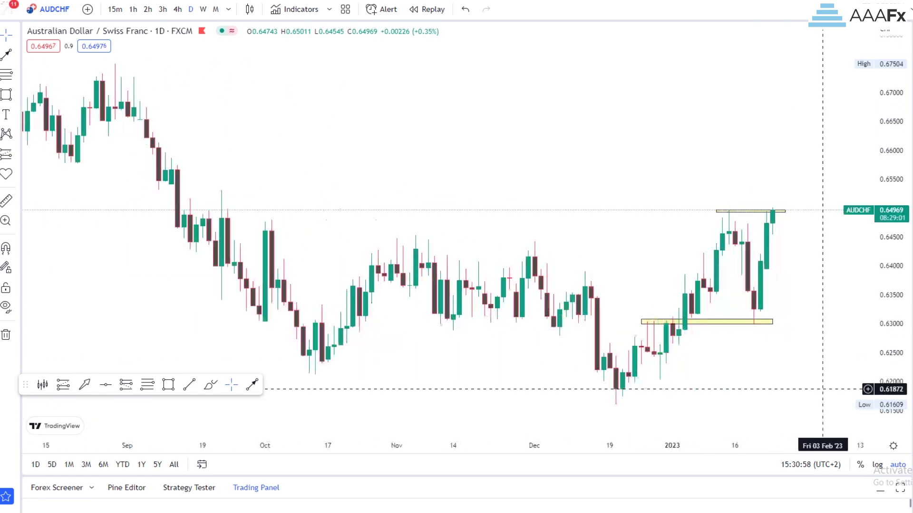
left_click_drag(726, 316, 760, 362)
scroll(763, 387, "up", 6)
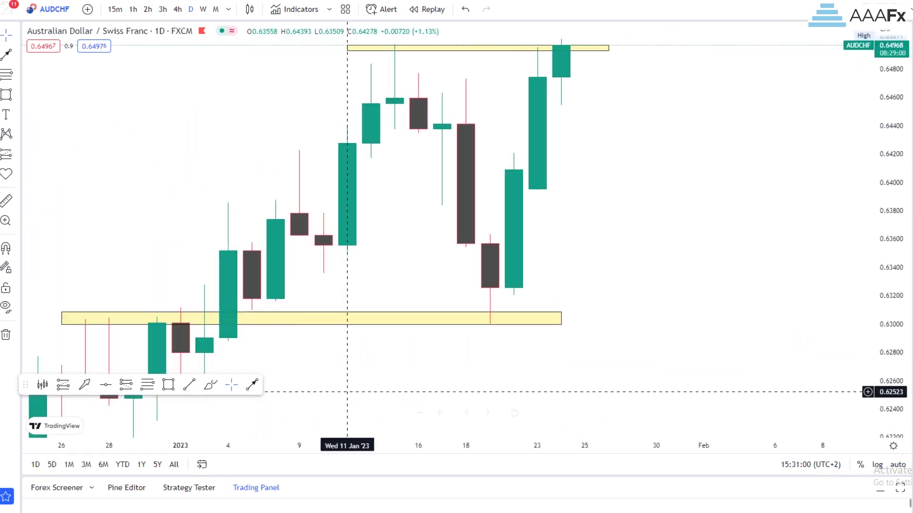
left_click_drag(322, 265, 329, 294)
left_click(168, 385)
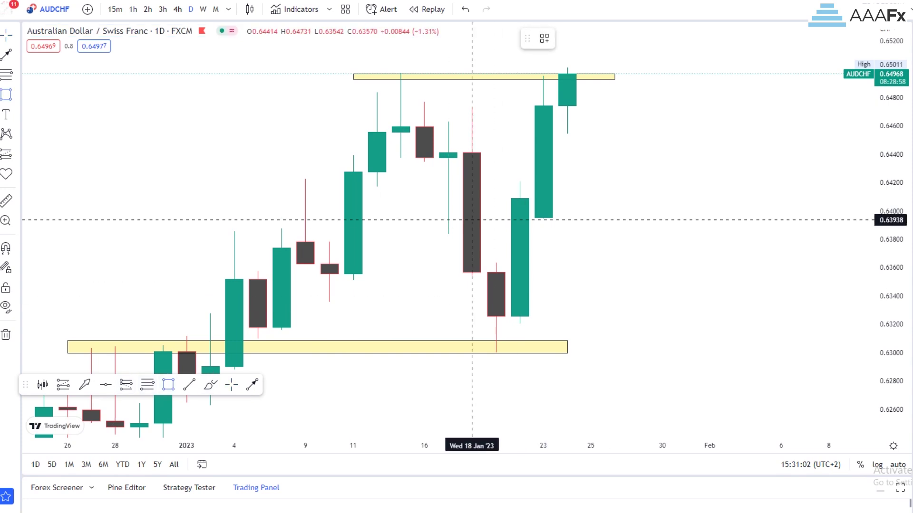
mouse_move(472, 187)
left_mouse_down()
mouse_move(499, 300)
mouse_move(545, 381)
mouse_move(543, 351)
left_mouse_up()
left_click_drag(543, 187, 615, 198)
left_click(614, 299)
left_click_drag(615, 320, 732, 320)
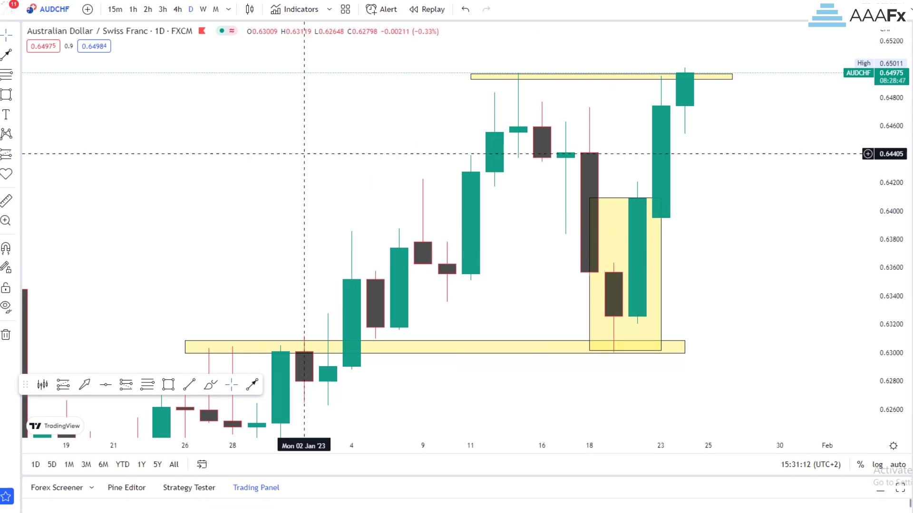
Step: Switch to the 15-minute timeframe and draw a thin zone at about 0.6410 along the large rectangle's upper edge, from 20 to 23 January
left_click(114, 9)
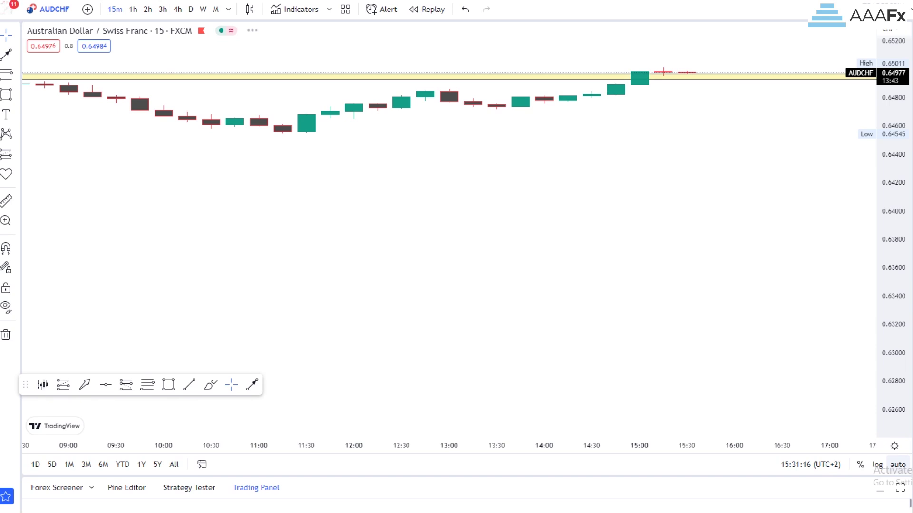
scroll(518, 301, "down", 5)
scroll(492, 297, "down", 4)
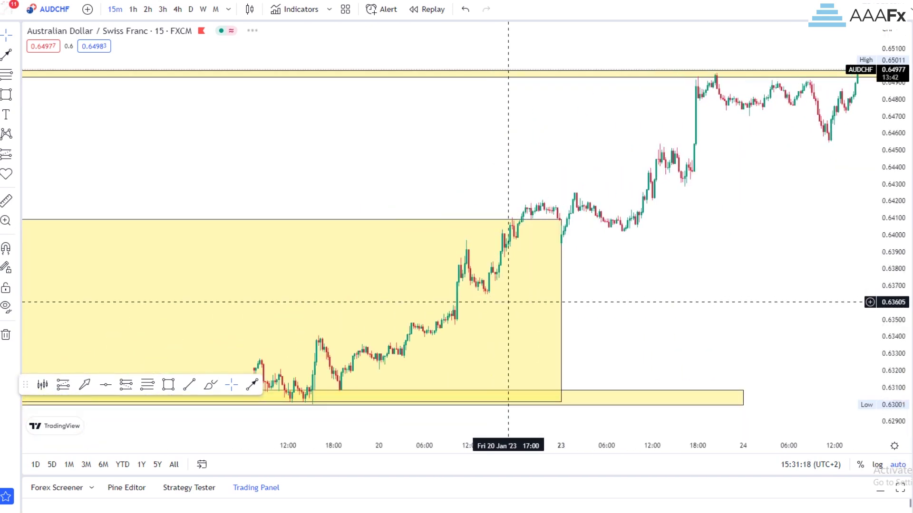
scroll(828, 342, "up", 5)
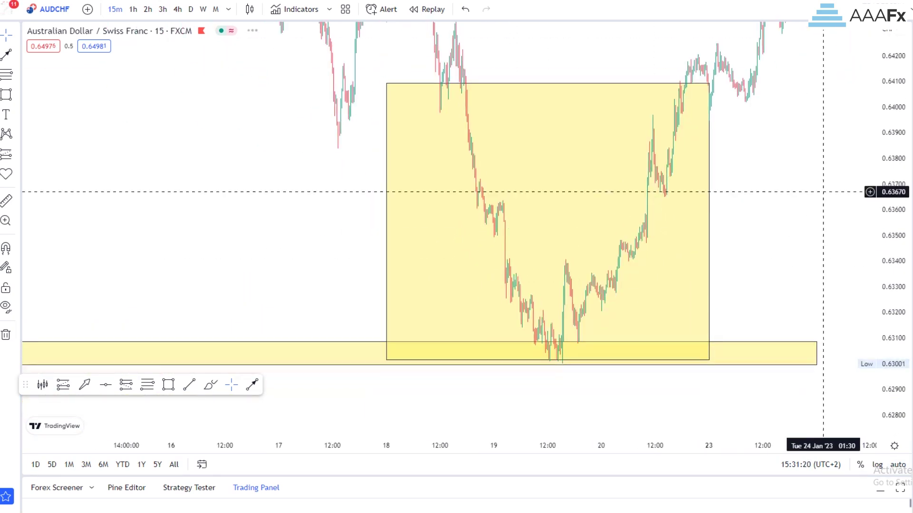
left_click(169, 385)
mouse_move(435, 99)
left_mouse_down()
mouse_move(699, 116)
mouse_move(756, 102)
left_mouse_up()
Step: Delete the large rectangle covering 18 to 23 January, keeping the thin 0.6410 zone
left_click(646, 249)
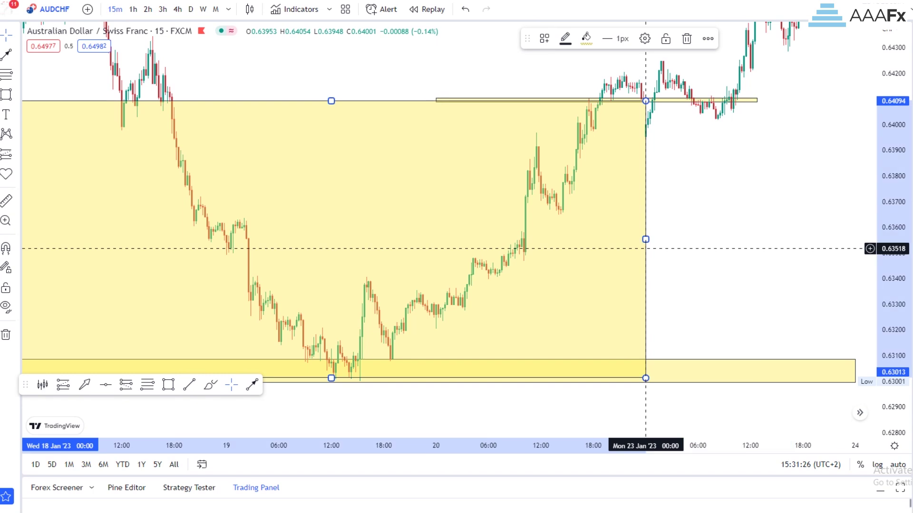
left_click(687, 39)
left_click_drag(632, 231, 715, 249)
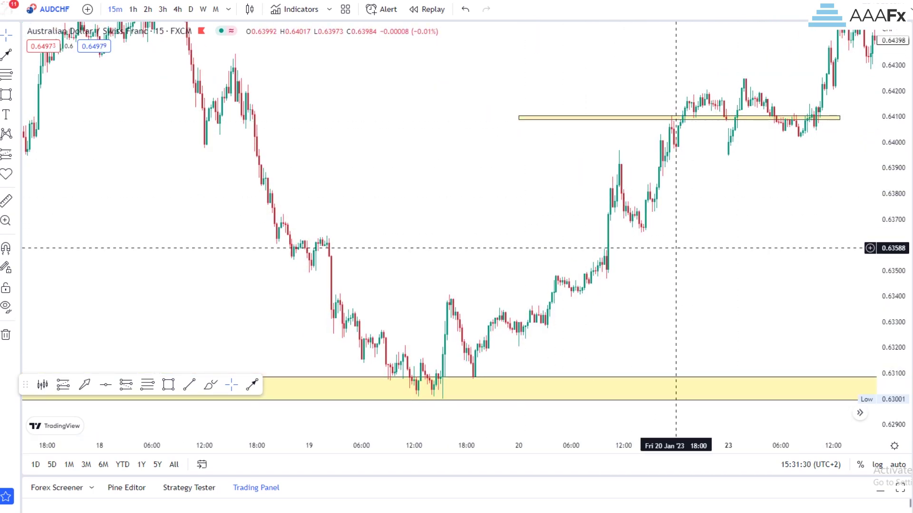
left_click_drag(673, 265, 570, 299)
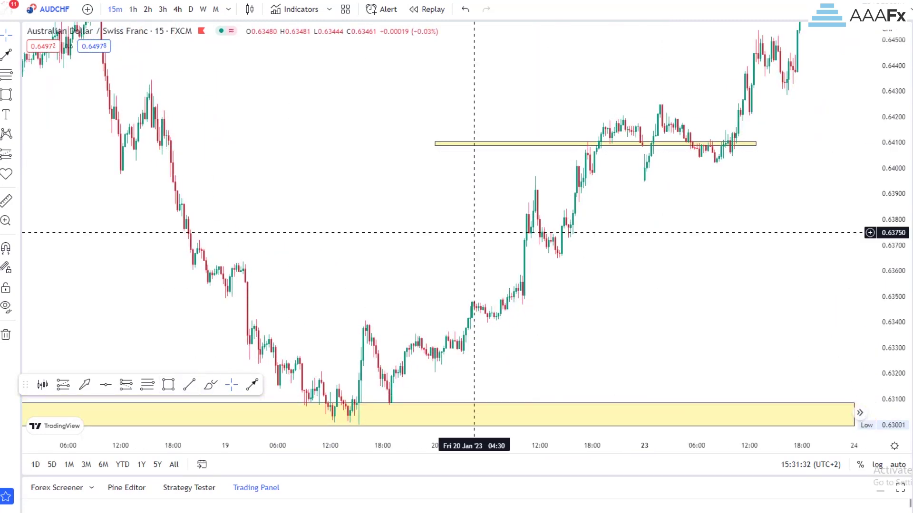
Step: Draw an arrow pointing down at the thin 0.6410 zone where price reaches it on 20 January, and delete it
left_click(252, 384)
left_click_drag(505, 88, 575, 141)
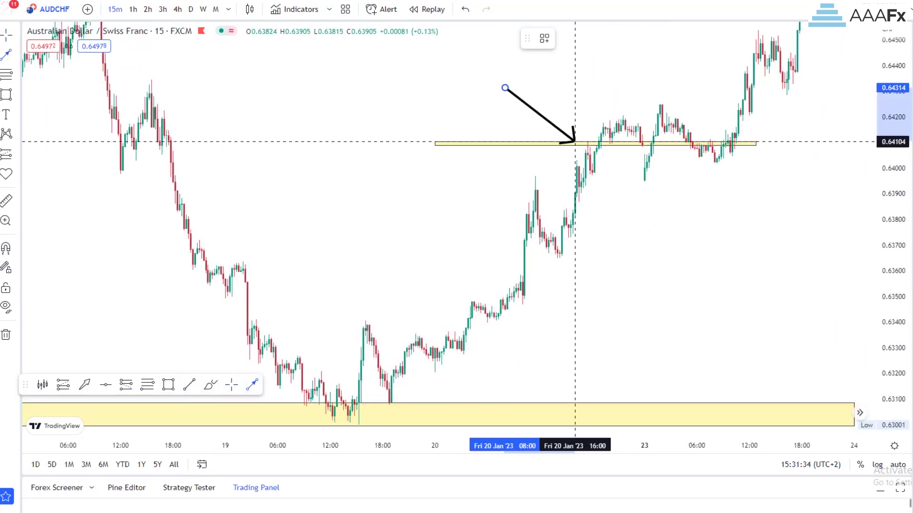
left_click(707, 38)
Step: Place a long position at 0.64088 on the thin zone's 20 January breakout, with its stop raised to 0.63823
scroll(585, 269, "down", 6)
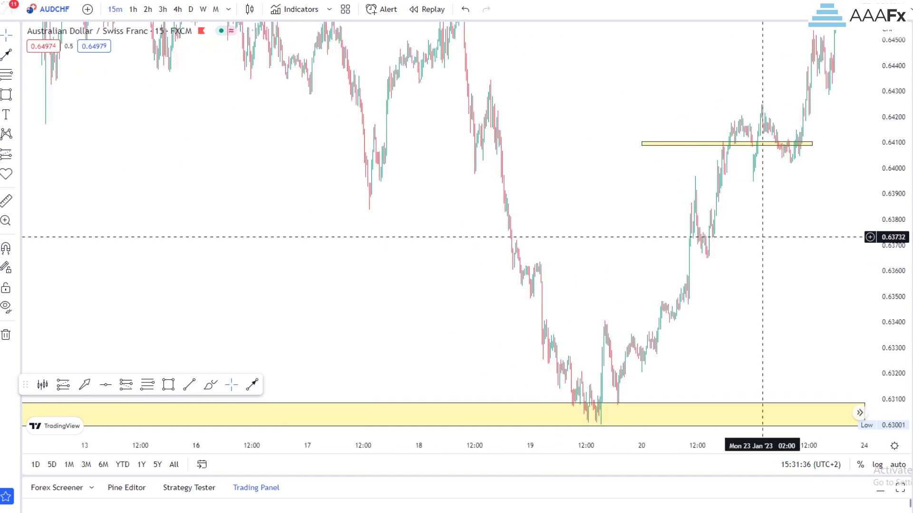
left_click_drag(762, 237, 655, 239)
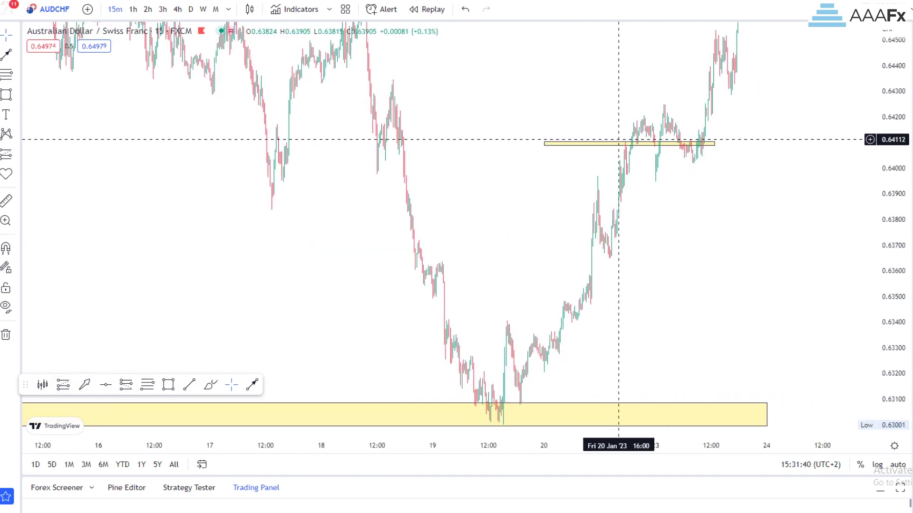
left_click(63, 384)
left_click(623, 146)
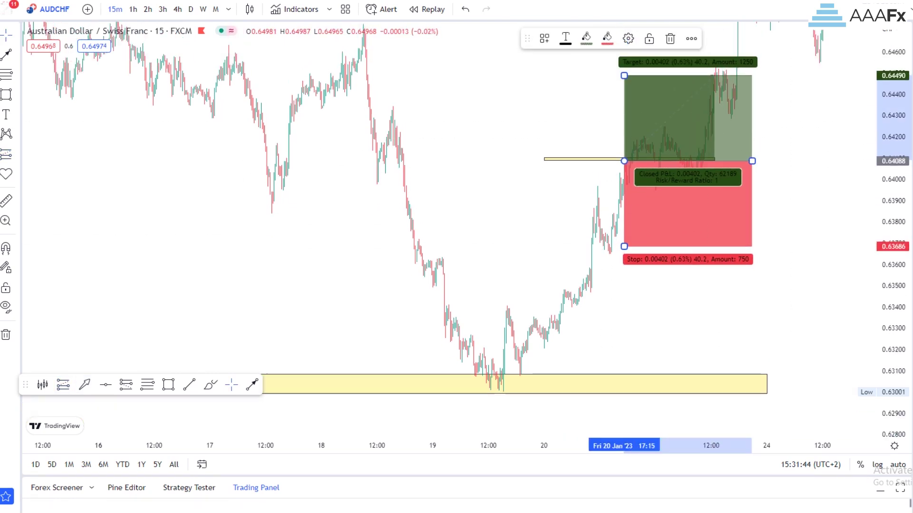
left_click_drag(612, 228, 609, 198)
Step: Draw an arrow falling from the 20 January breakout through the stop area, then delete the long position and the arrow
left_click_drag(792, 205, 716, 249)
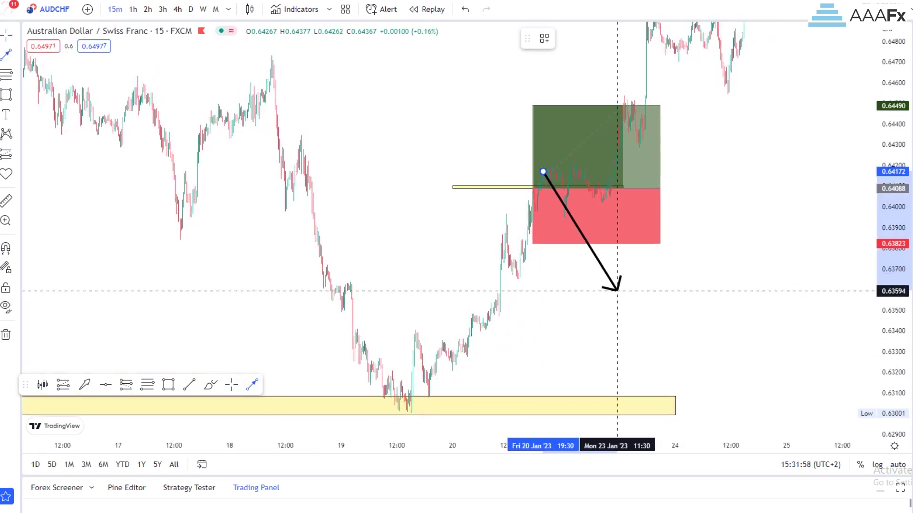
left_click(624, 307)
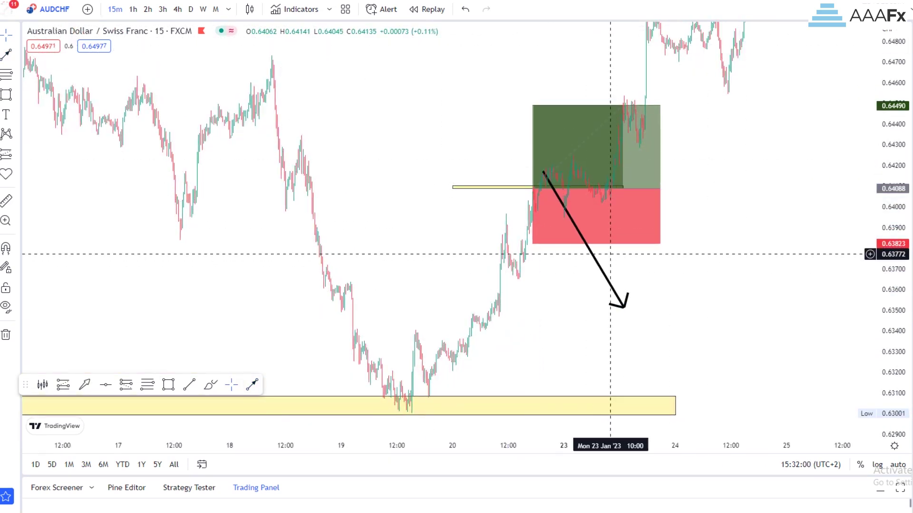
left_click(658, 141)
key("Delete")
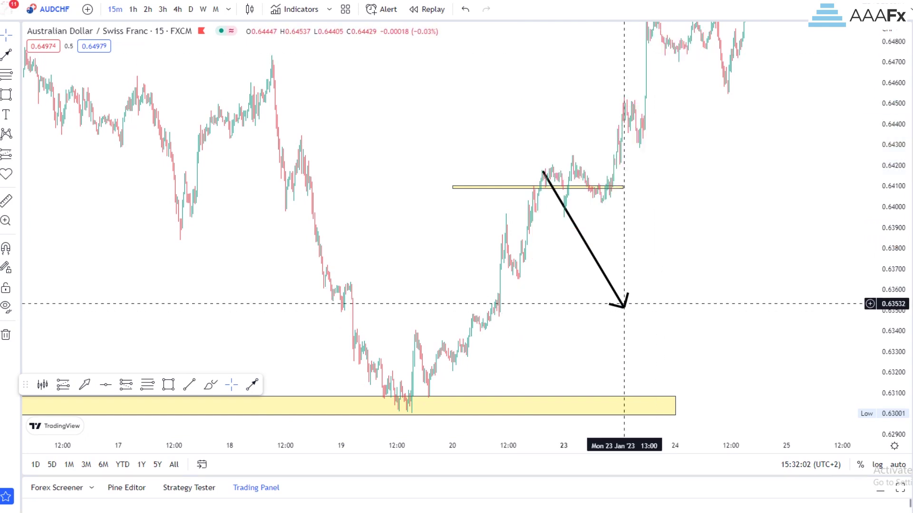
left_click(623, 306)
left_click(717, 42)
Step: Draw a freehand loop around the rally from the 19 January low up to the thin 0.6410 zone, and delete it
left_click_drag(556, 309, 675, 288)
scroll(642, 307, "up", 3)
left_click_drag(888, 374, 888, 266)
left_click_drag(610, 280, 655, 248)
left_click_drag(888, 178, 888, 244)
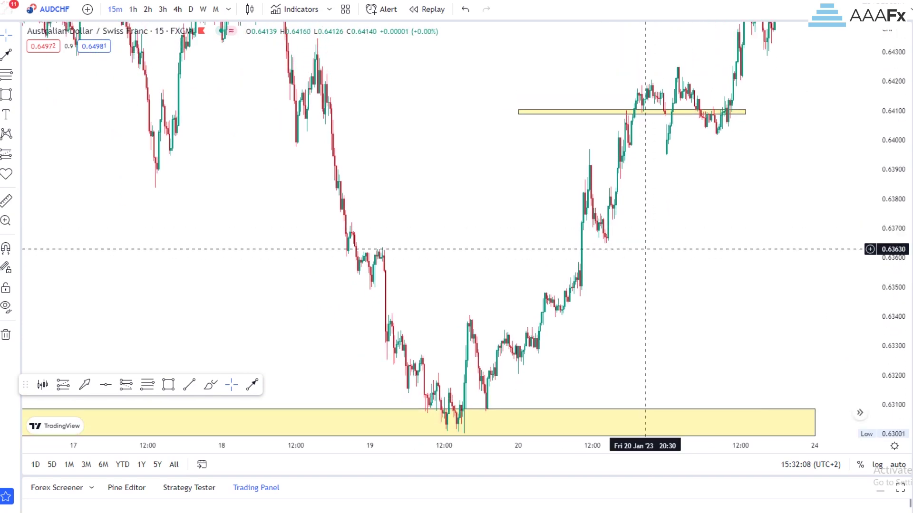
left_click(210, 384)
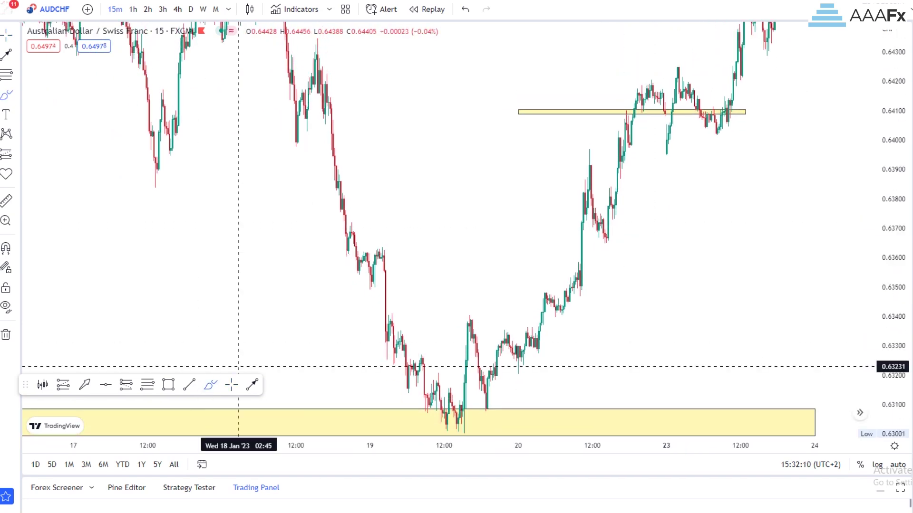
mouse_move(628, 87)
left_mouse_down()
mouse_move(481, 272)
mouse_move(438, 423)
mouse_move(677, 205)
mouse_move(675, 95)
mouse_move(623, 90)
left_mouse_up()
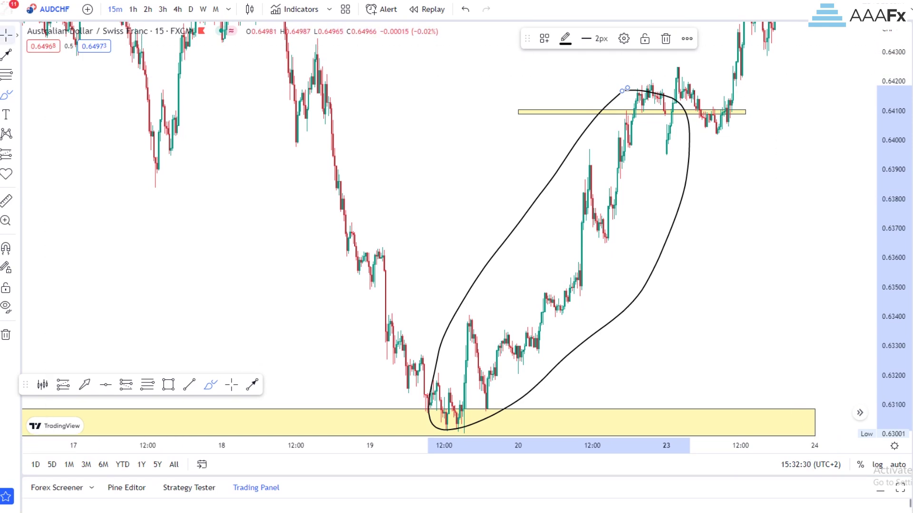
left_click(6, 35)
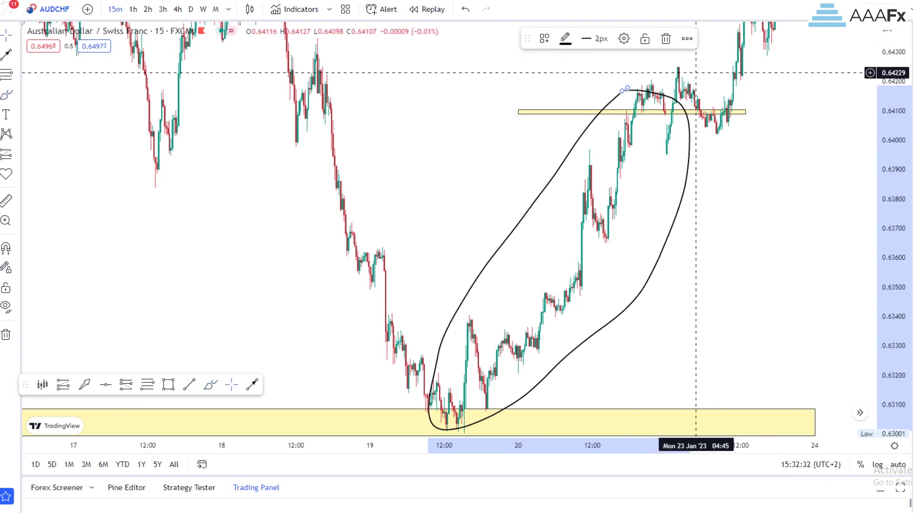
left_click(651, 86)
left_click(689, 168)
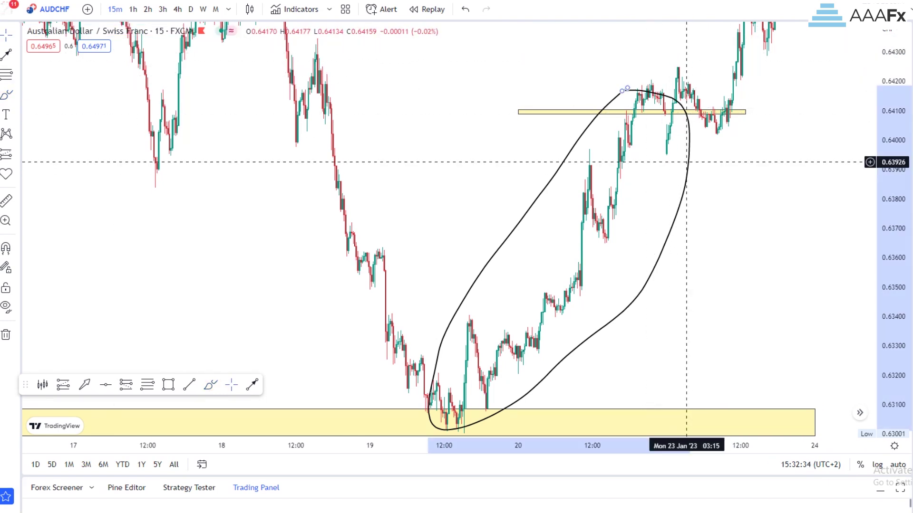
key("Delete")
Step: Draw a rising trend line from the 19 January 15:30 low at 0.63004 to about 0.64249 on 24 January
left_click_drag(732, 349, 665, 280)
left_click_drag(894, 214, 894, 282)
left_click_drag(631, 237, 647, 277)
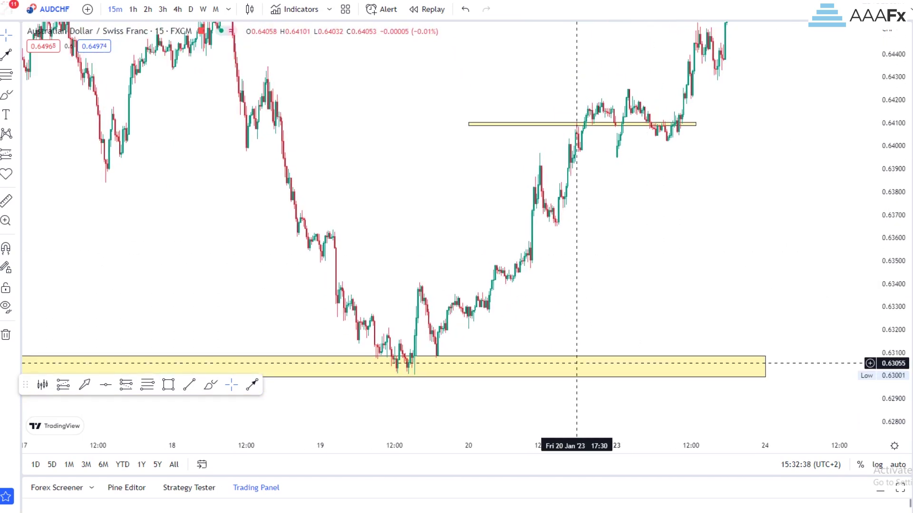
left_click(189, 385)
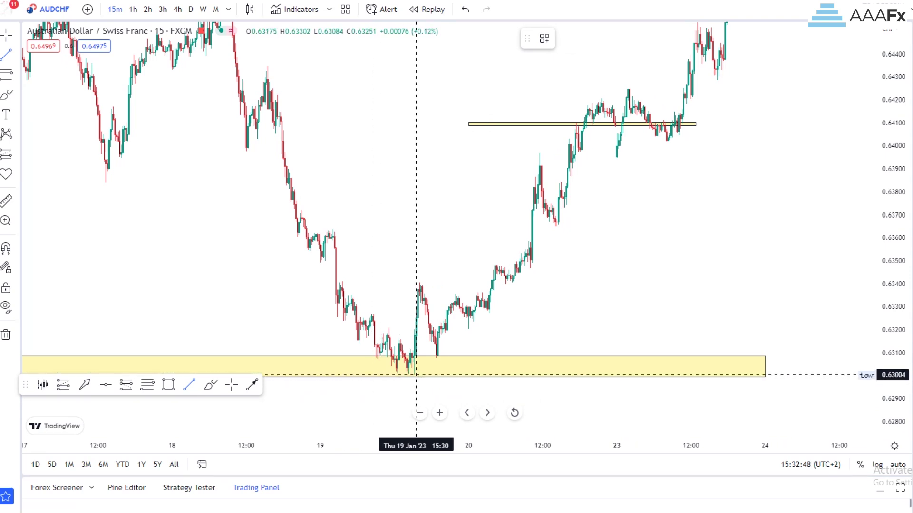
left_click_drag(415, 375, 785, 89)
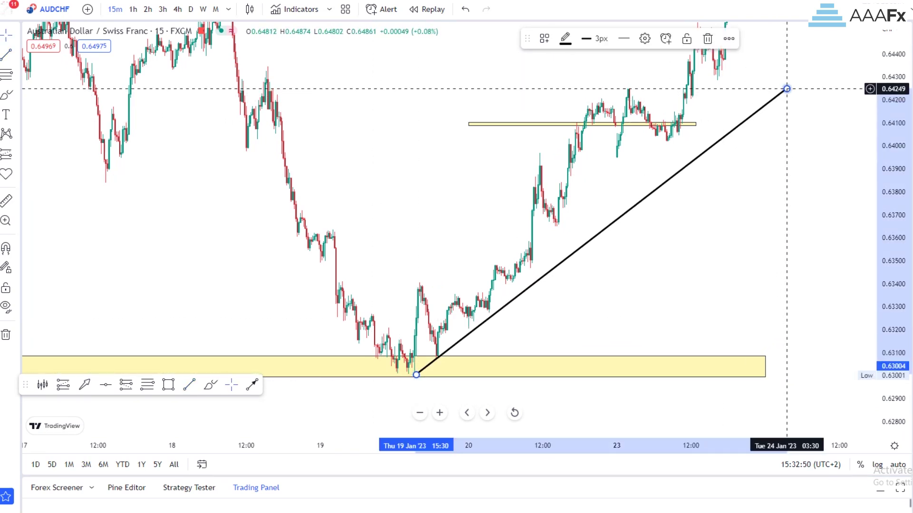
Step: Draw two steeper trend lines, one from the next pullback low and one from 0.63268 on 20 January to about 0.64439
left_click(189, 385)
mouse_move(437, 355)
left_mouse_down()
mouse_move(561, 241)
mouse_move(764, 98)
mouse_move(779, 75)
left_mouse_up()
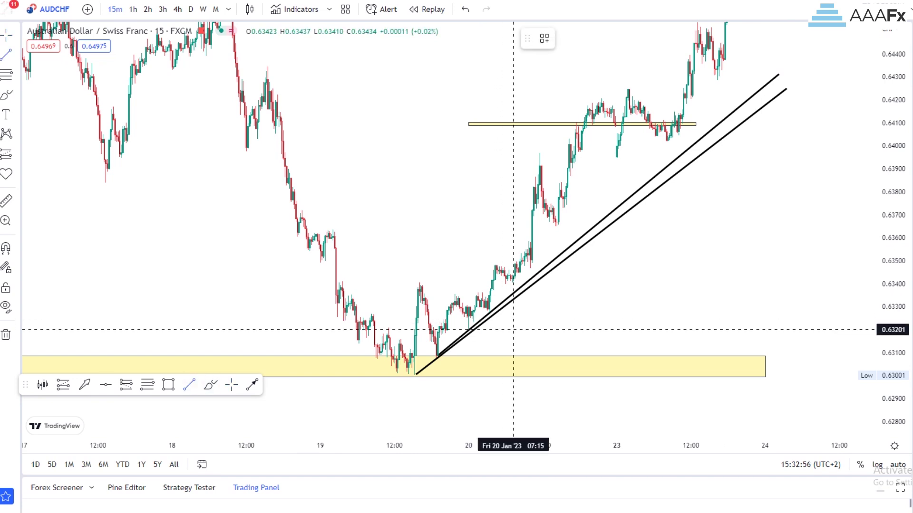
mouse_move(489, 314)
left_mouse_down()
mouse_move(757, 64)
mouse_move(747, 42)
left_mouse_up()
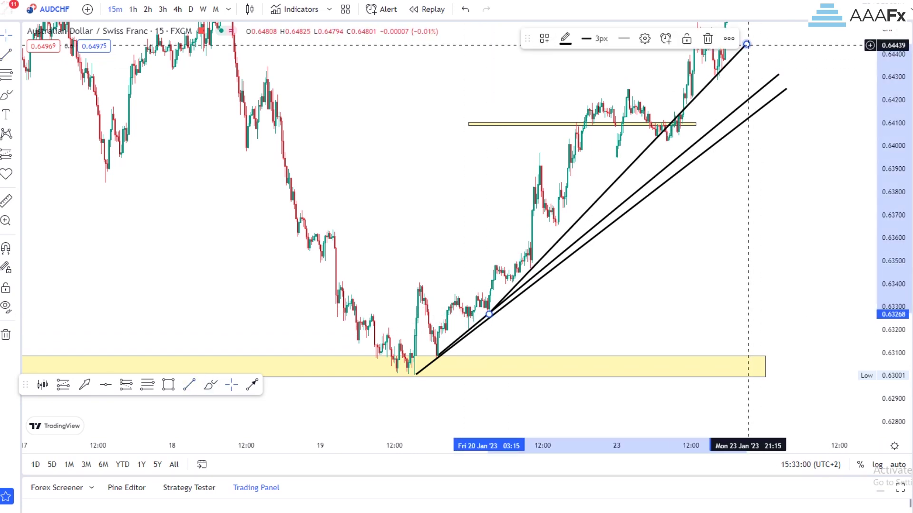
left_click_drag(533, 279, 556, 274)
left_click_drag(789, 213, 691, 256)
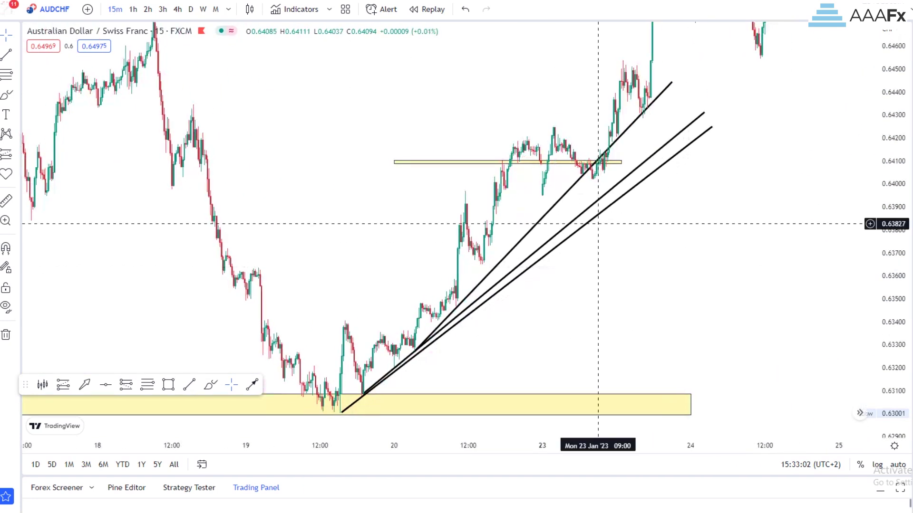
Step: Reshape the thin 0.6410 zone to span 0.64098 to 0.64104 and end at 12:00 on 23 January
left_click_drag(622, 162, 617, 161)
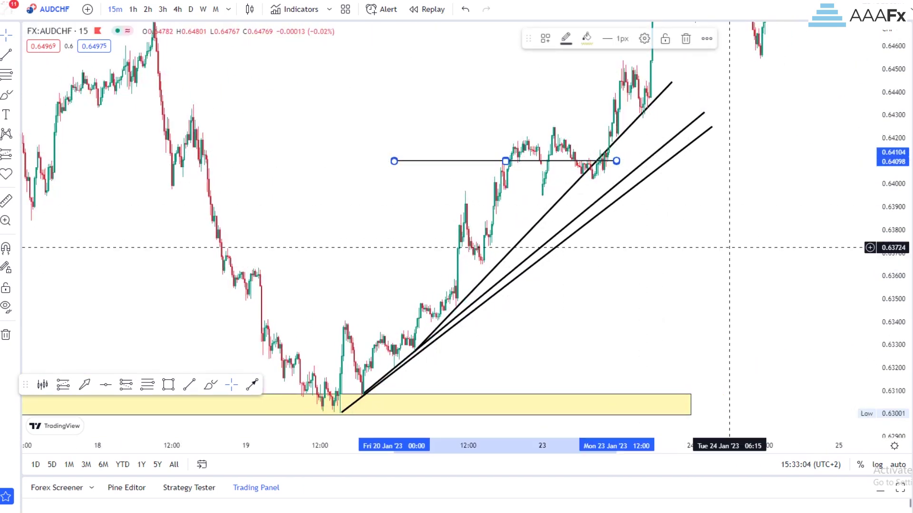
left_click(729, 248)
Step: Draw a rising trend line from the 20 January 14:30 pullback low near 0.6365 to about 0.6436 on 24 January
left_click(189, 384)
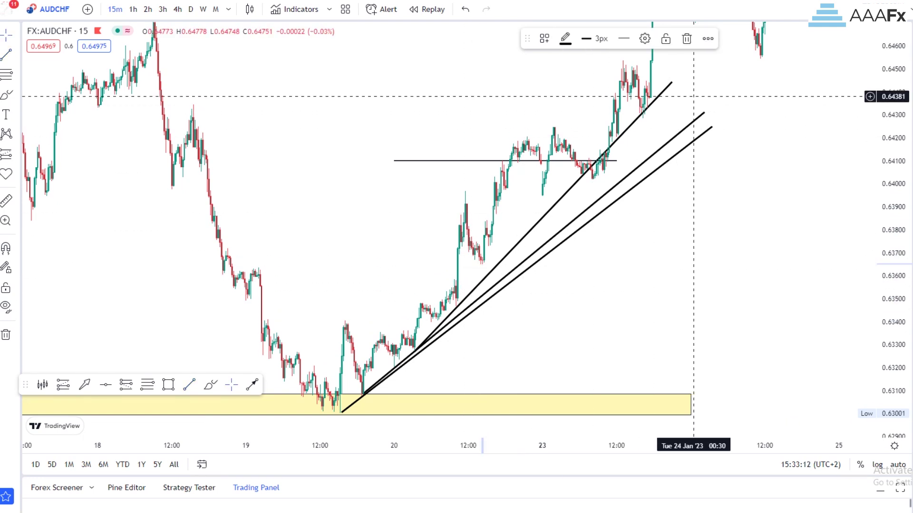
left_click_drag(892, 228, 892, 248)
left_click_drag(683, 273, 729, 263)
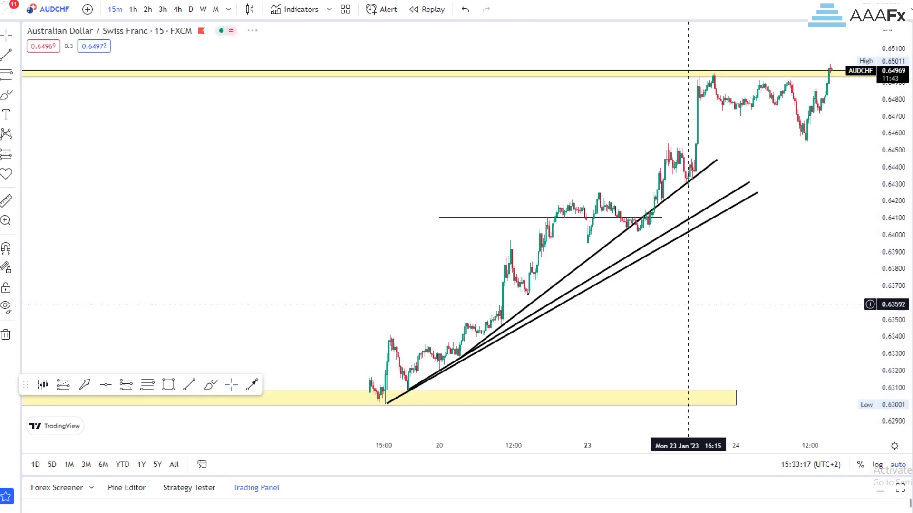
left_click_drag(511, 318, 713, 271)
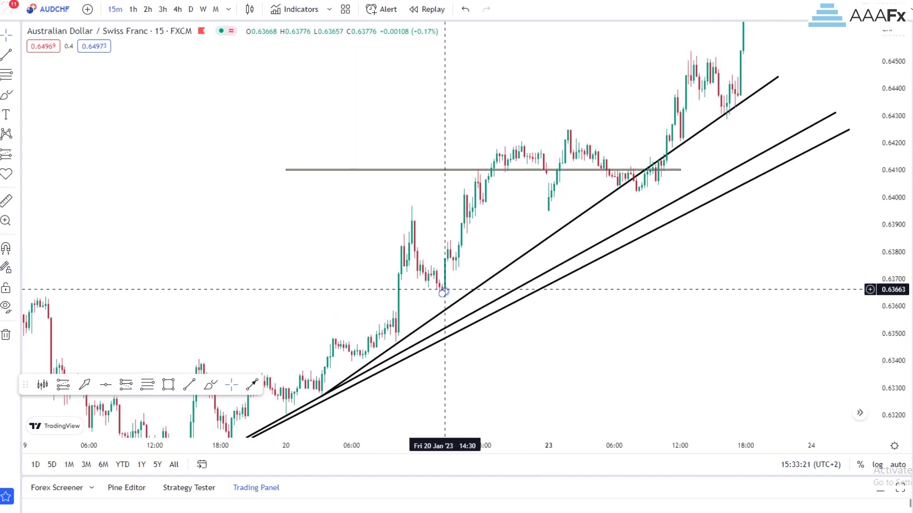
left_click(442, 294)
left_click(831, 96)
left_click_drag(711, 306, 714, 333)
scroll(715, 334, "down", 4)
scroll(692, 403, "up", 2)
left_click_drag(716, 379, 686, 292)
scroll(707, 293, "down", 2)
scroll(706, 293, "down", 1)
left_click_drag(890, 135, 891, 229)
left_click_drag(709, 288, 685, 341)
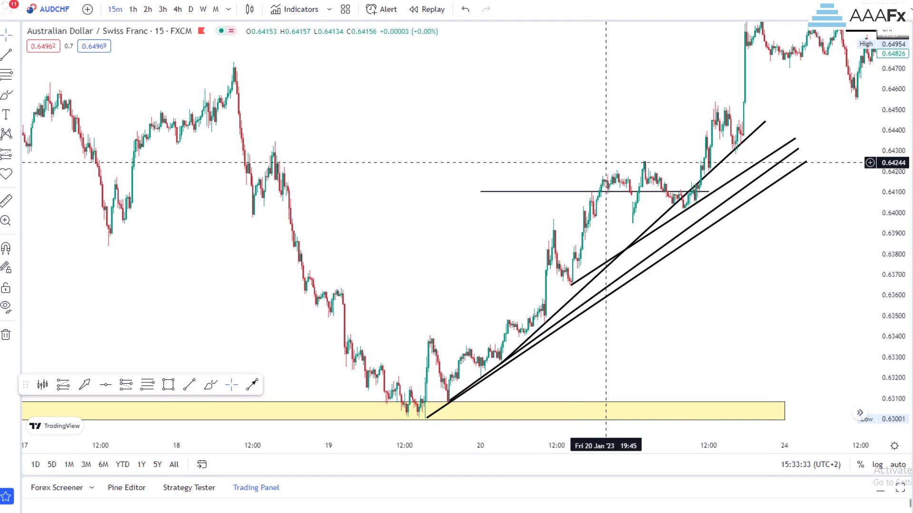
Step: Stretch the lower edge of the thin 0.6410 zone down to about 0.64065
left_click(595, 192)
left_click_drag(594, 192, 595, 198)
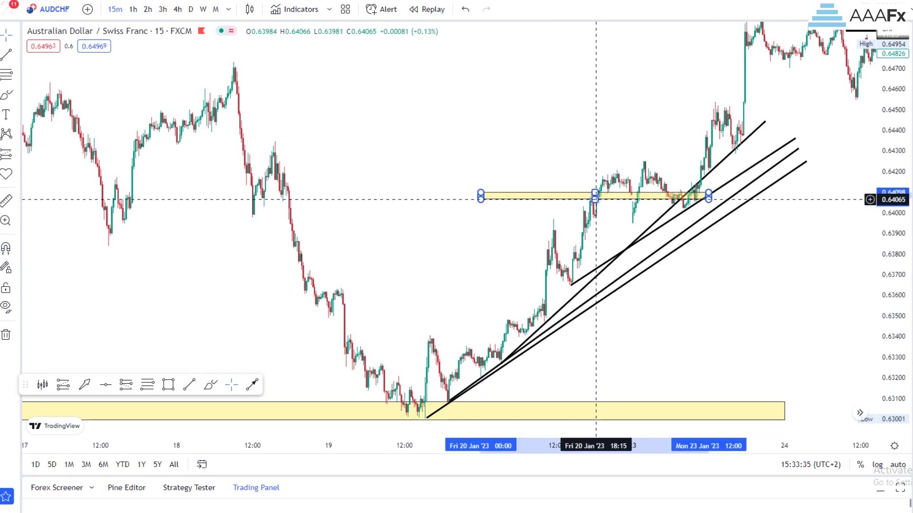
left_click(486, 181)
Step: Place a long position with entry 0.64099 at 20:15 on 20 January and lower its stop to 0.63552
left_click(63, 385)
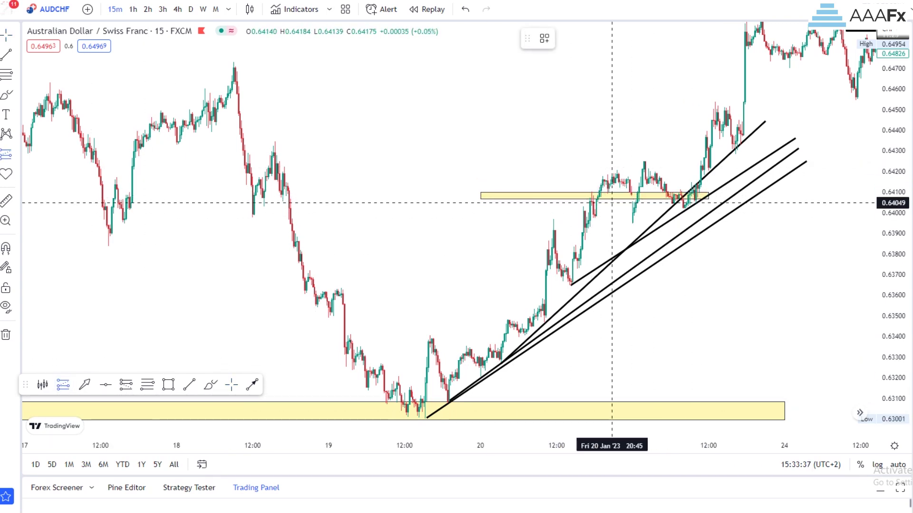
left_click(609, 193)
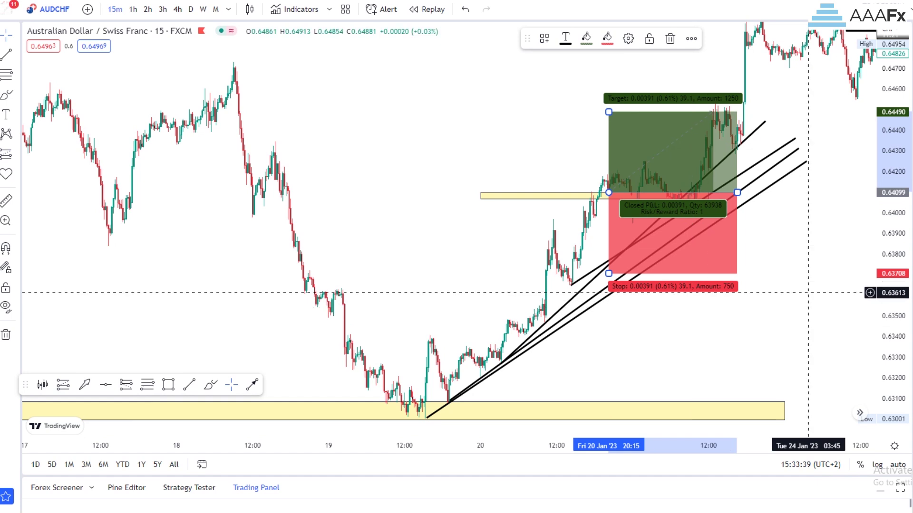
left_click_drag(777, 304, 756, 299)
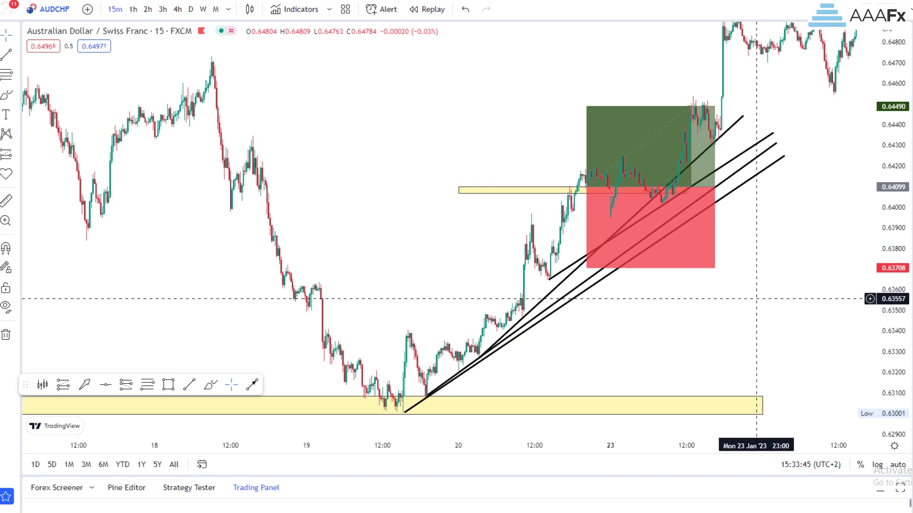
left_click_drag(769, 326, 797, 332)
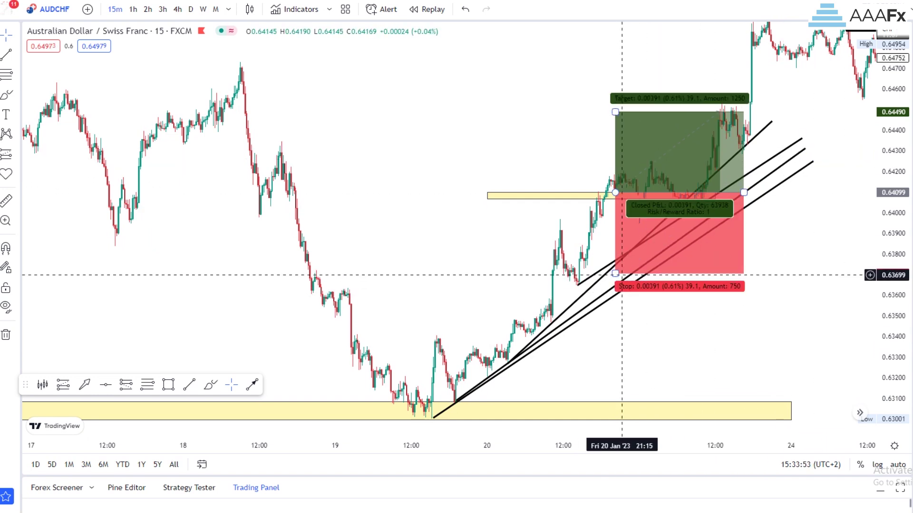
left_click_drag(616, 273, 615, 306)
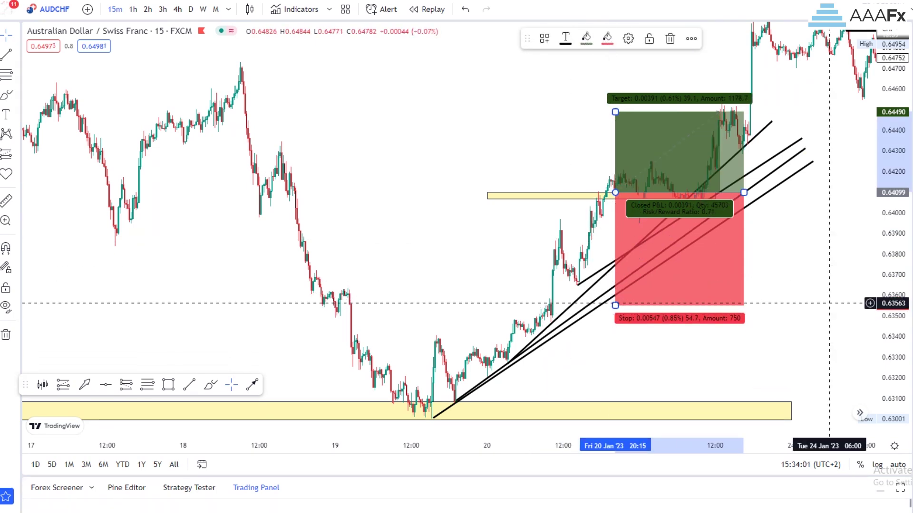
scroll(765, 304, "up", 3)
left_click_drag(683, 367, 746, 368)
left_click_drag(893, 370, 892, 306)
scroll(817, 315, "down", 4)
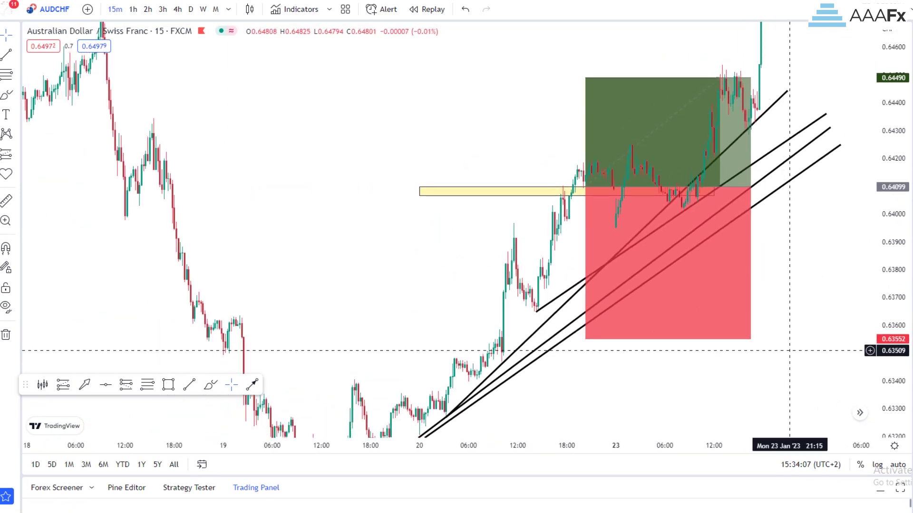
Step: Draw an arrow falling from 0.64146 at 22:45 on 20 January to about 0.6393 on 23 January
left_click_drag(822, 322, 747, 332)
left_click(252, 384)
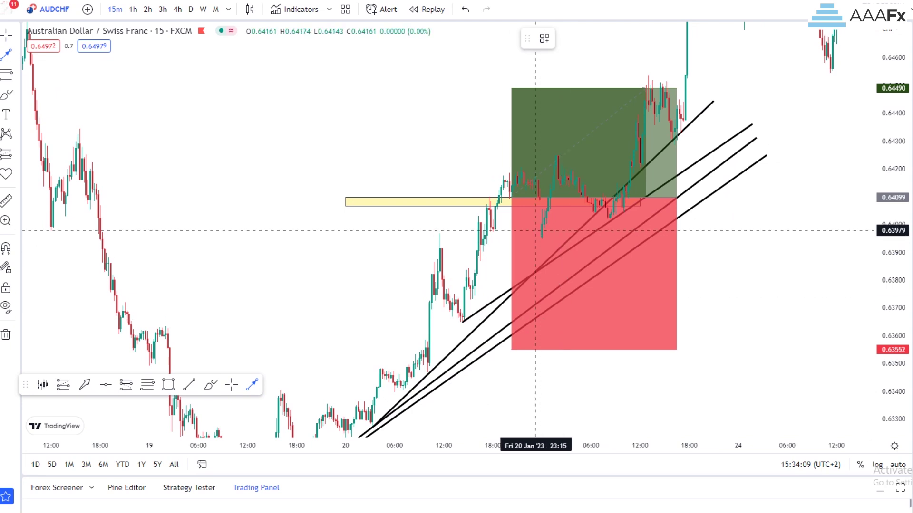
left_click_drag(553, 221, 564, 243)
left_click(791, 243)
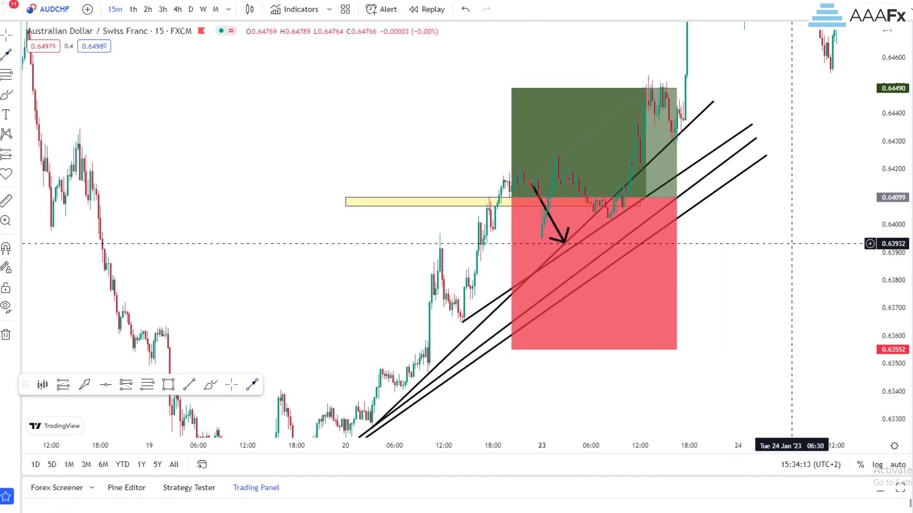
Step: Lengthen the falling arrow across the trend lines in stages until its tip reaches the lowest line at about 0.6383
scroll(792, 244, "up", 4)
left_click_drag(890, 309, 890, 194)
left_click_drag(688, 306, 784, 291)
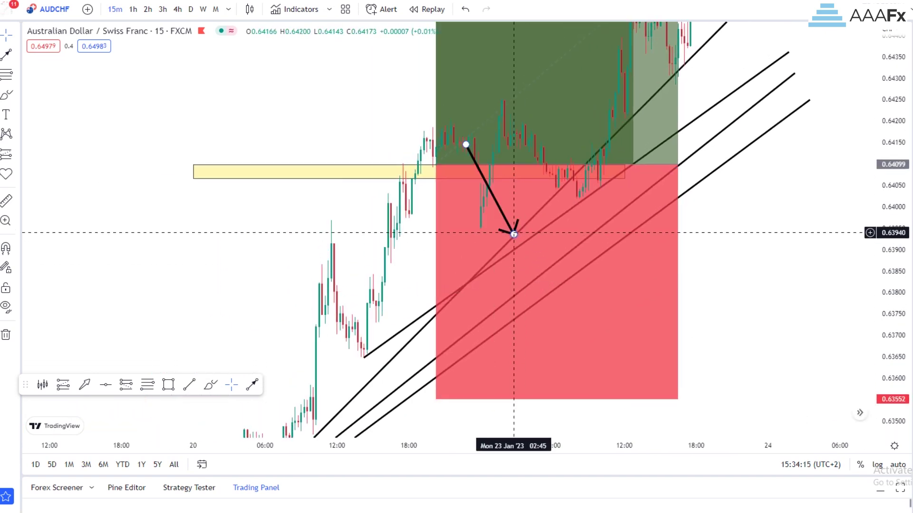
left_click_drag(513, 234, 525, 236)
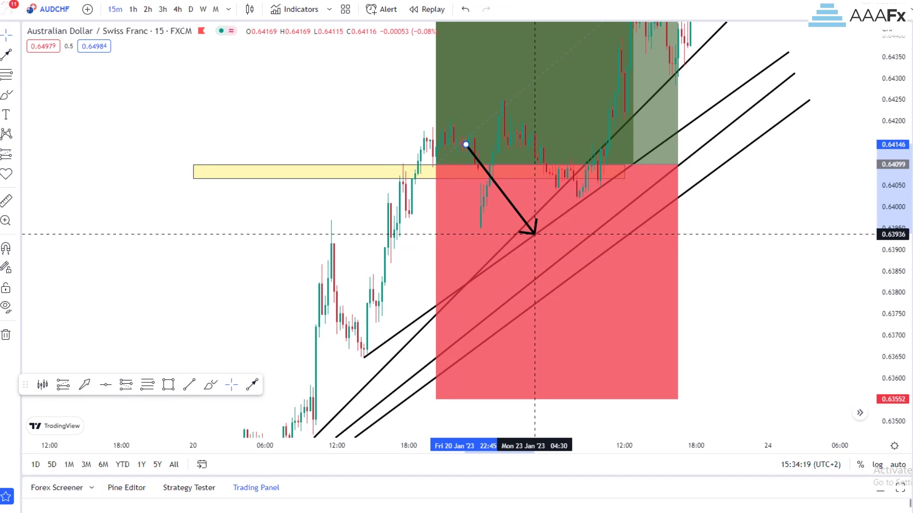
left_click_drag(540, 238, 555, 265)
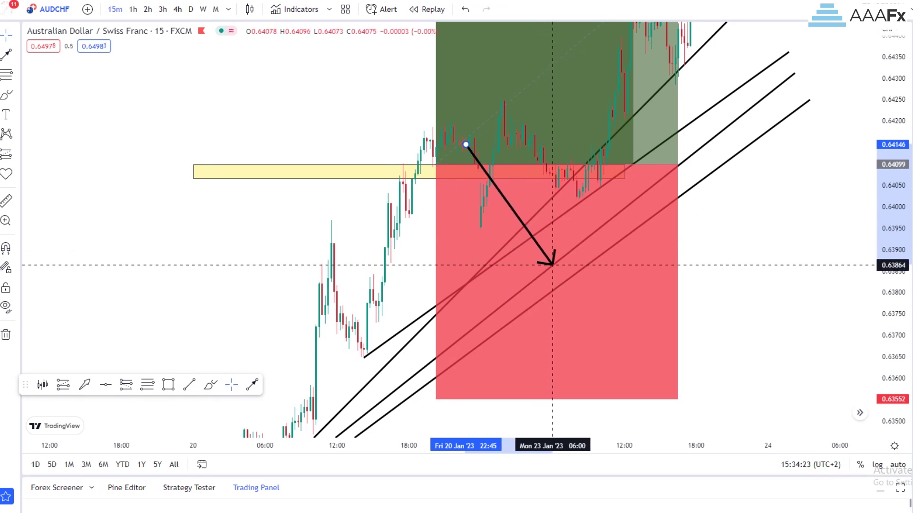
left_click_drag(550, 261, 567, 281)
Step: Draw an arrow rising from the falling arrow's tip at 0.63833 to 0.64291 on 23 January, and delete it
left_click(252, 385)
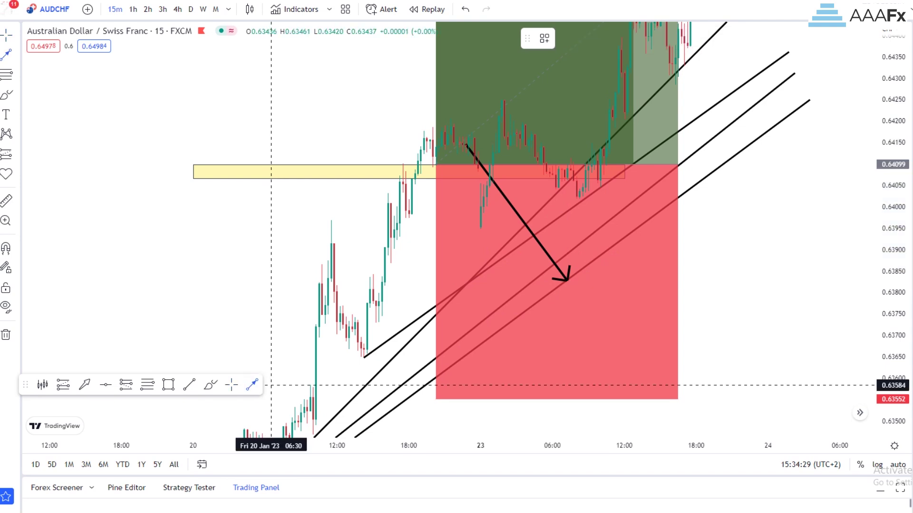
mouse_move(571, 279)
left_mouse_down()
mouse_move(618, 121)
mouse_move(639, 83)
left_mouse_up()
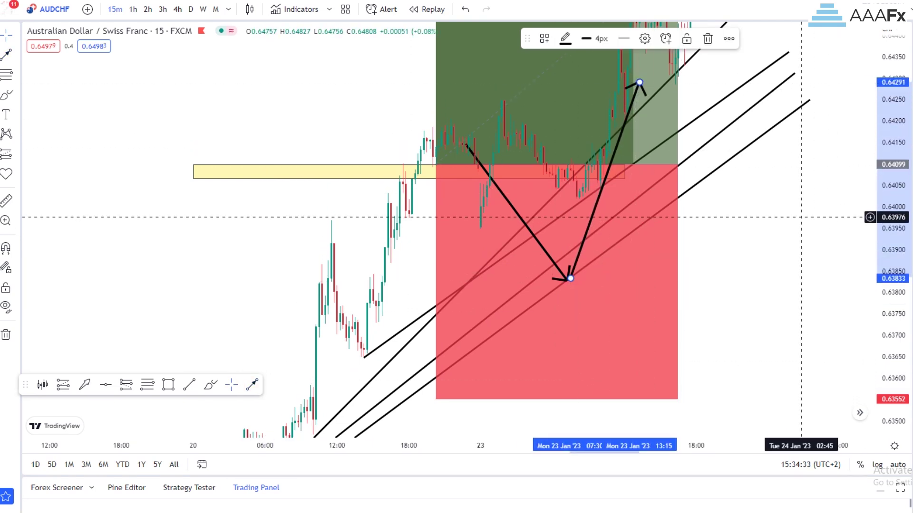
left_click_drag(801, 217, 816, 249)
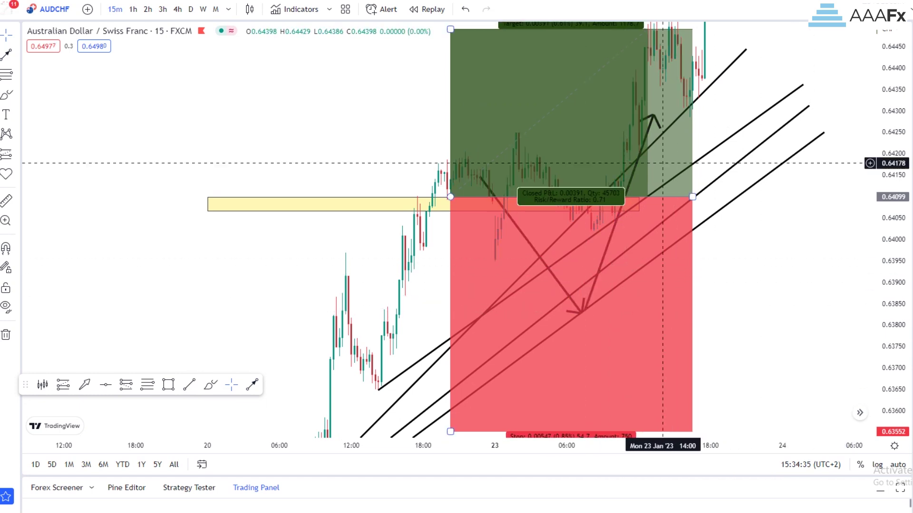
left_click(653, 115)
left_click(707, 39)
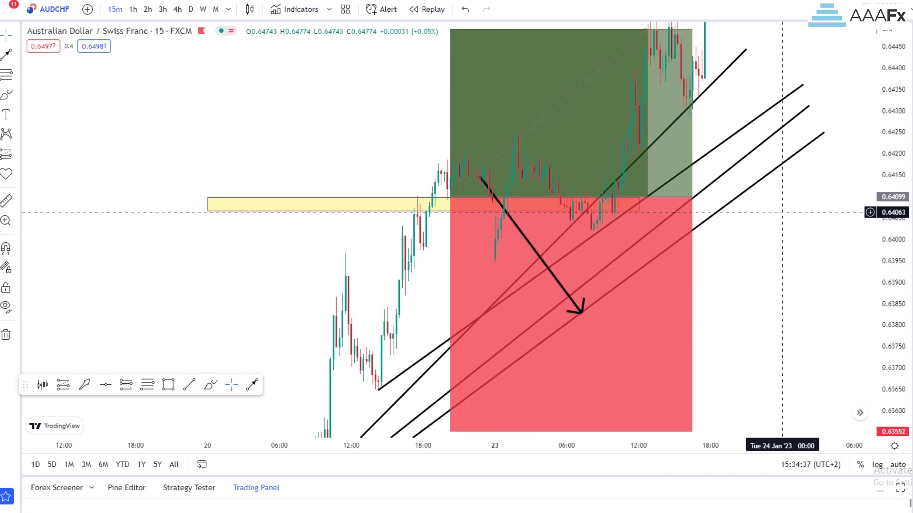
Step: Delete the falling arrow inside the long position
scroll(781, 212, "down", 5)
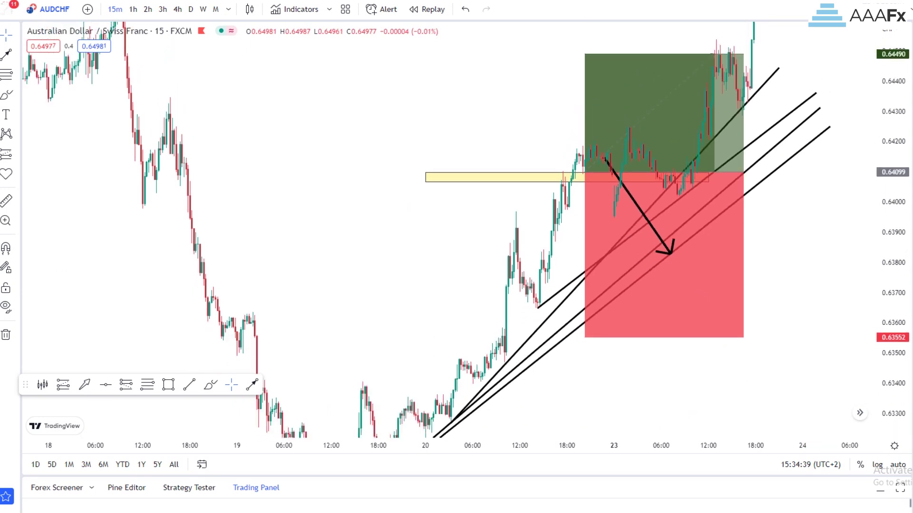
scroll(831, 302, "down", 5)
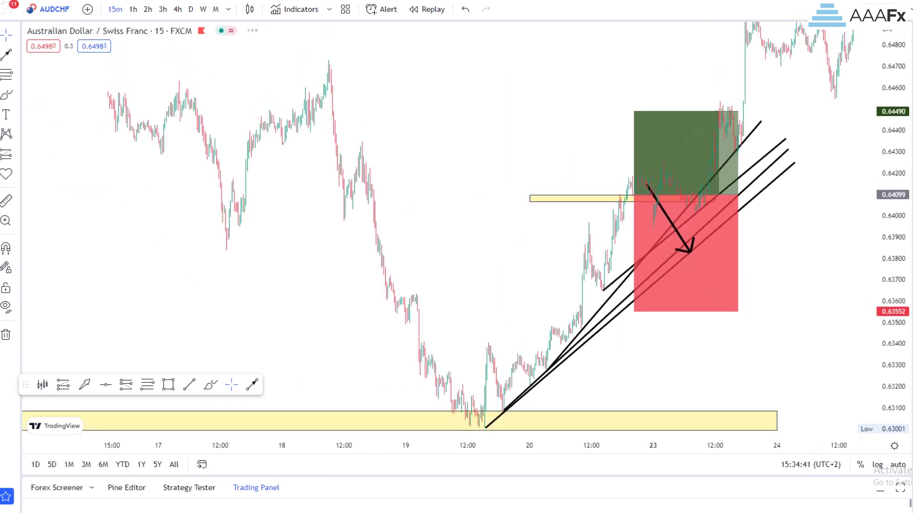
left_click(668, 239)
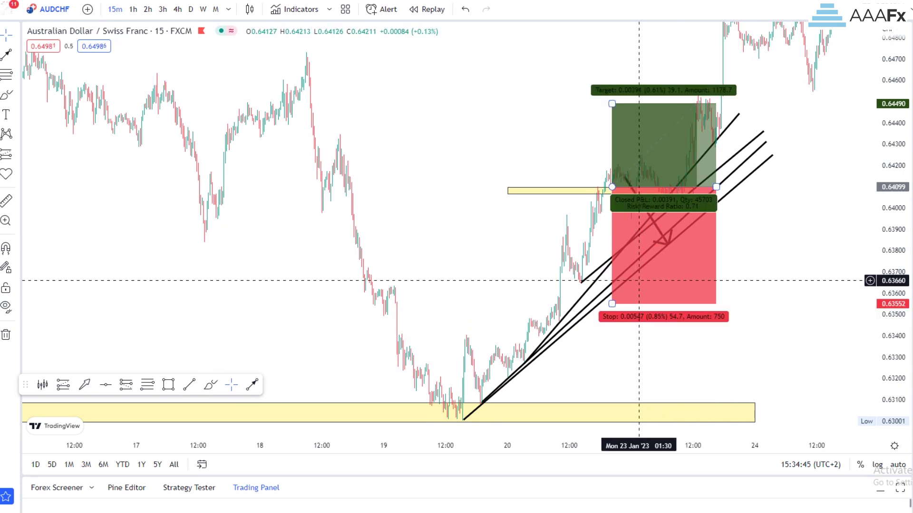
left_click(668, 243)
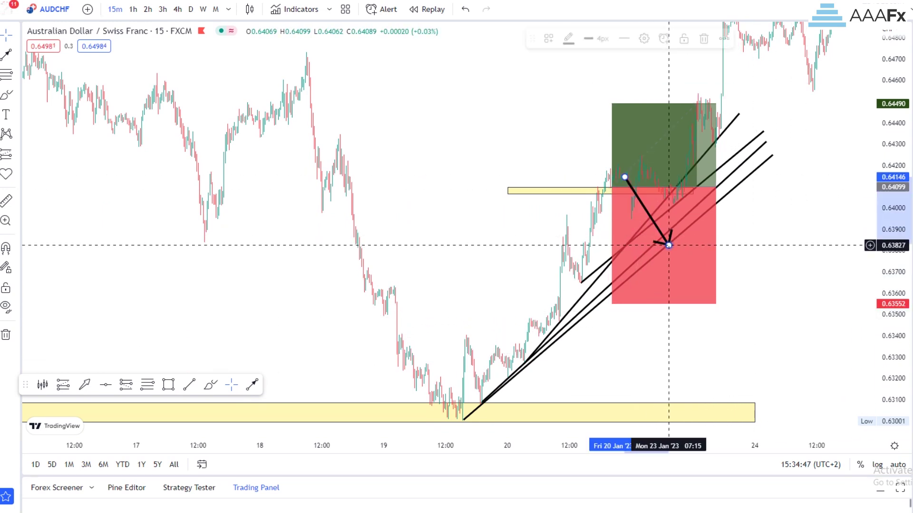
key("Delete")
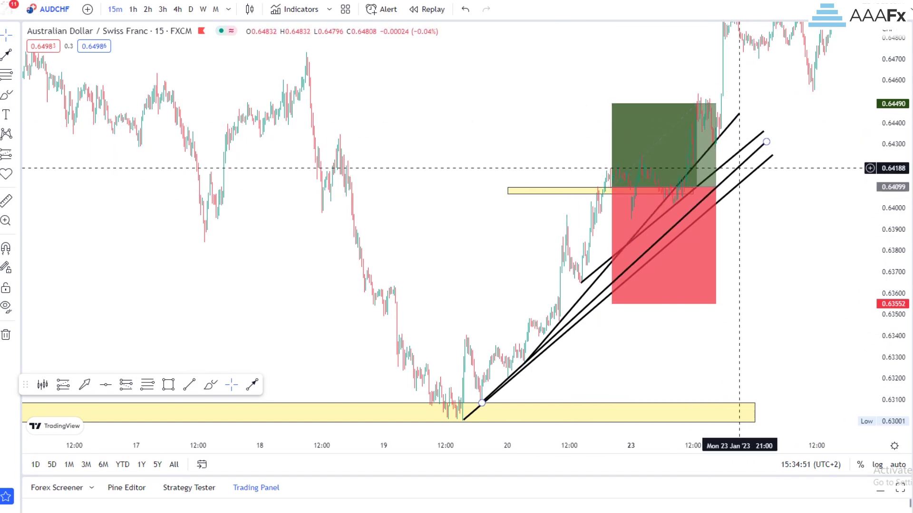
Step: Draw an arrow rising from 0.63945 on the lowest trend line to 0.64887 near the upper resistance zone, and delete it
left_click_drag(754, 253, 767, 357)
scroll(761, 356, "up", 1)
left_click(252, 384)
left_click(706, 323)
left_click(744, 123)
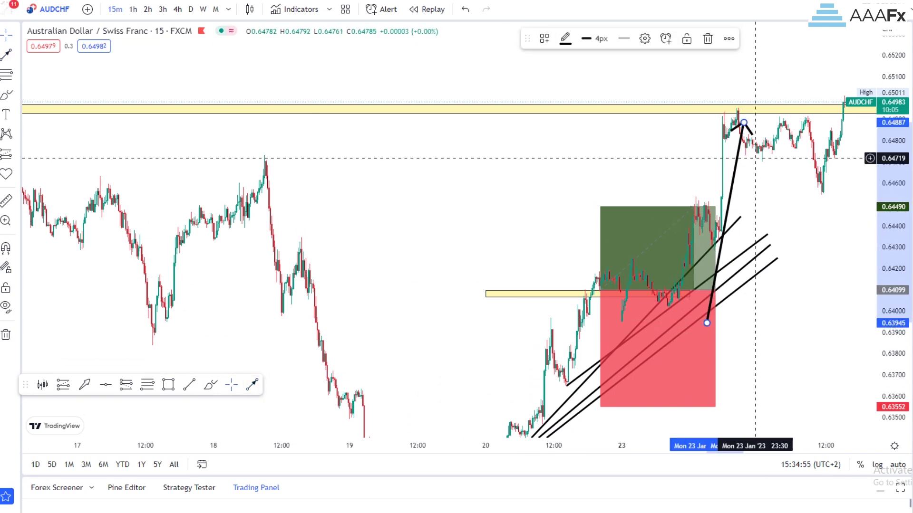
left_click(707, 38)
left_click_drag(770, 285, 779, 146)
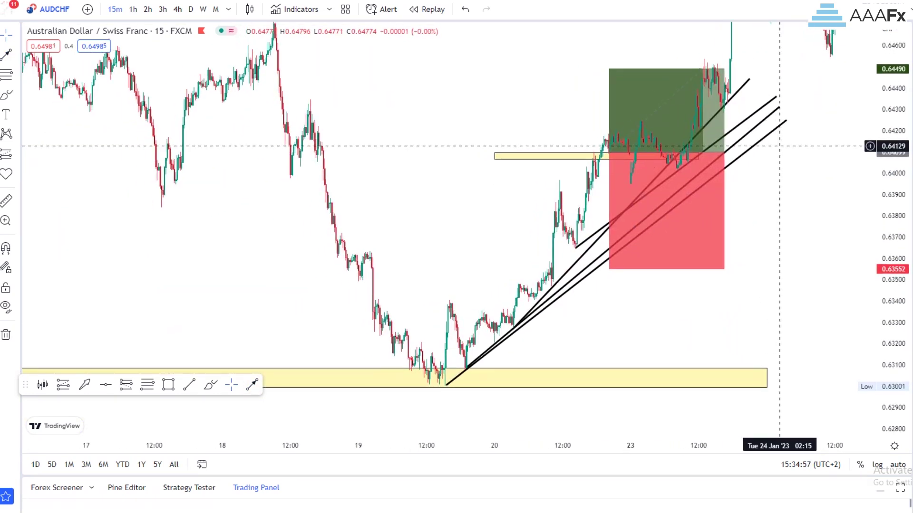
Step: Raise the long position's stop to 0.63567
left_click(609, 269)
mouse_move(609, 269)
left_mouse_down()
mouse_move(609, 280)
mouse_move(609, 265)
left_mouse_up()
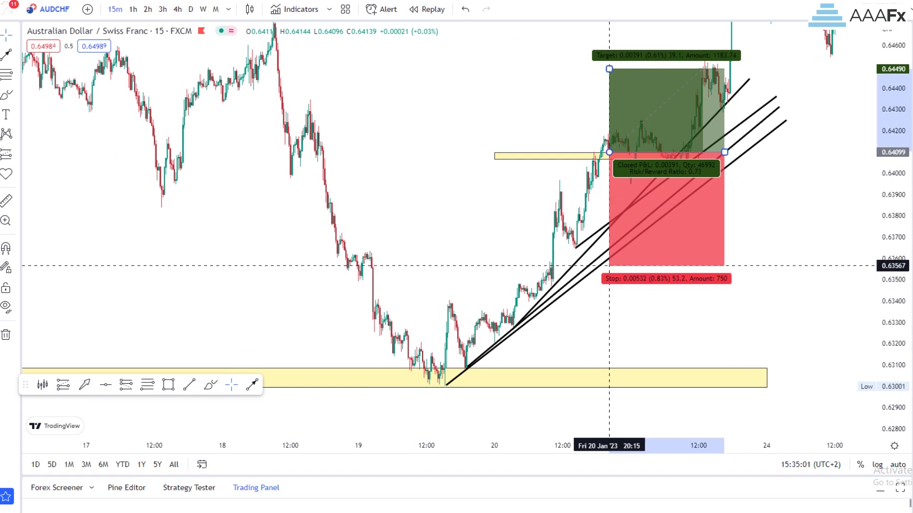
left_click(779, 195)
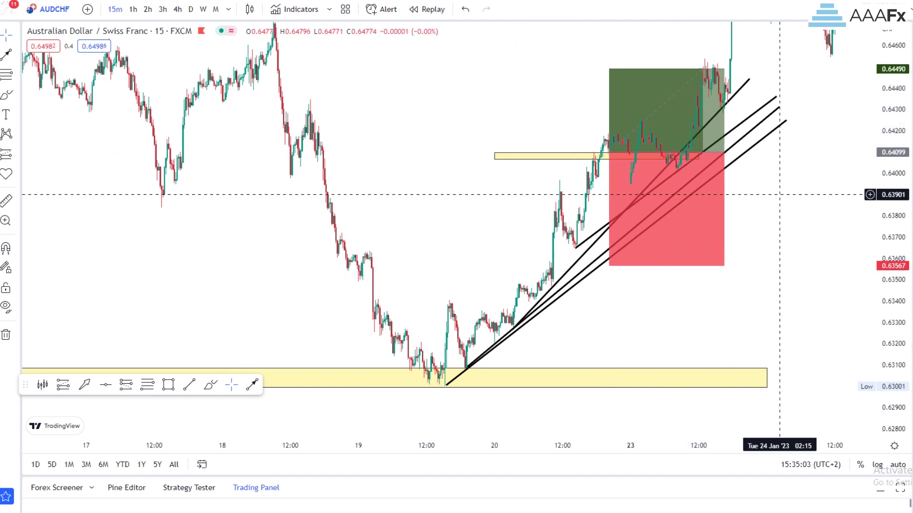
Step: Lower the long position's stop beneath the large support zone, to about 0.62965
left_click_drag(893, 192, 894, 283)
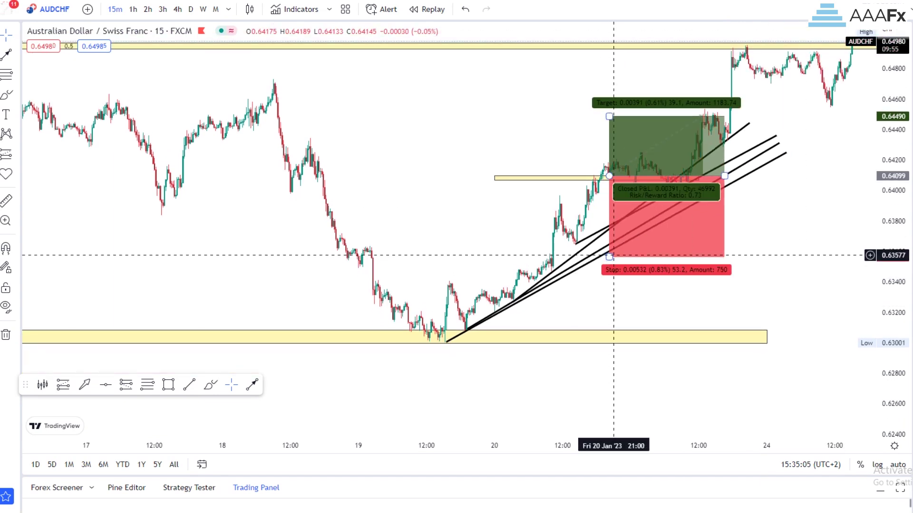
left_click_drag(609, 257, 608, 350)
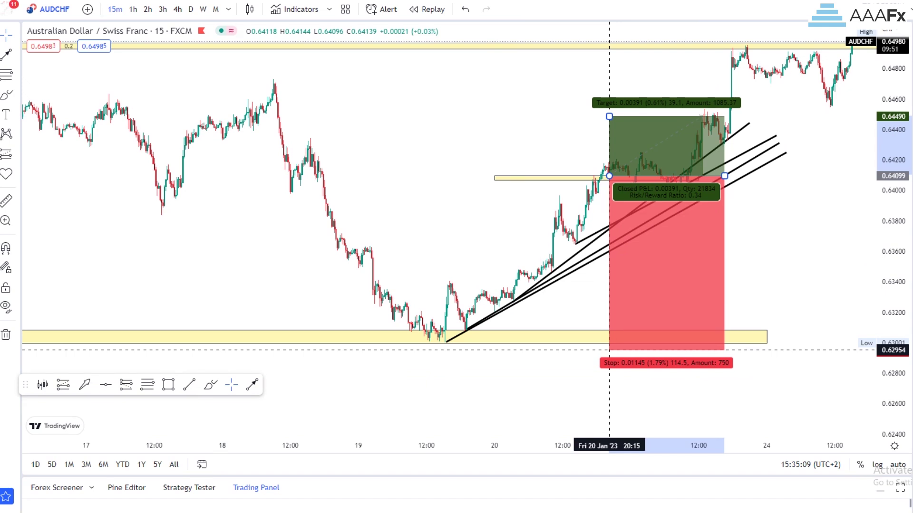
left_click_drag(609, 350, 609, 349)
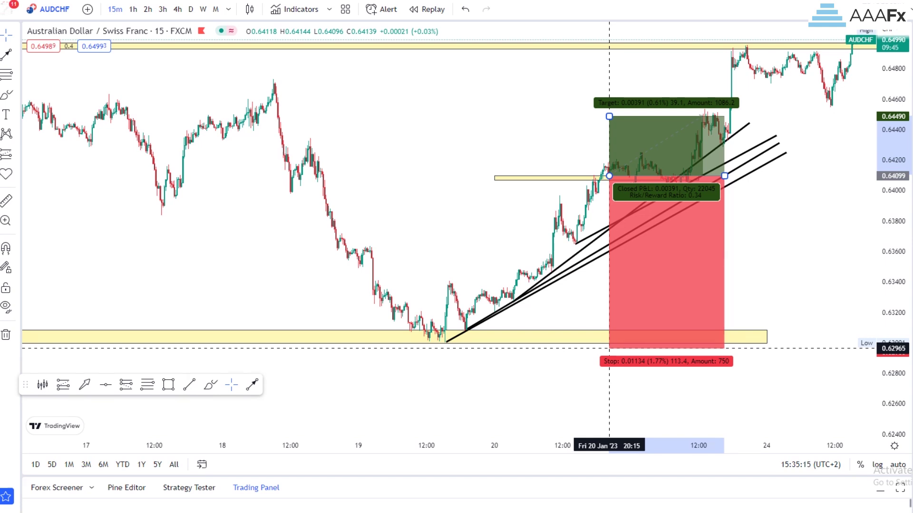
Step: Move the long position's stop back up just below the trend lines, to 0.63573
left_click_drag(609, 348, 609, 260)
left_click_drag(735, 313, 762, 325)
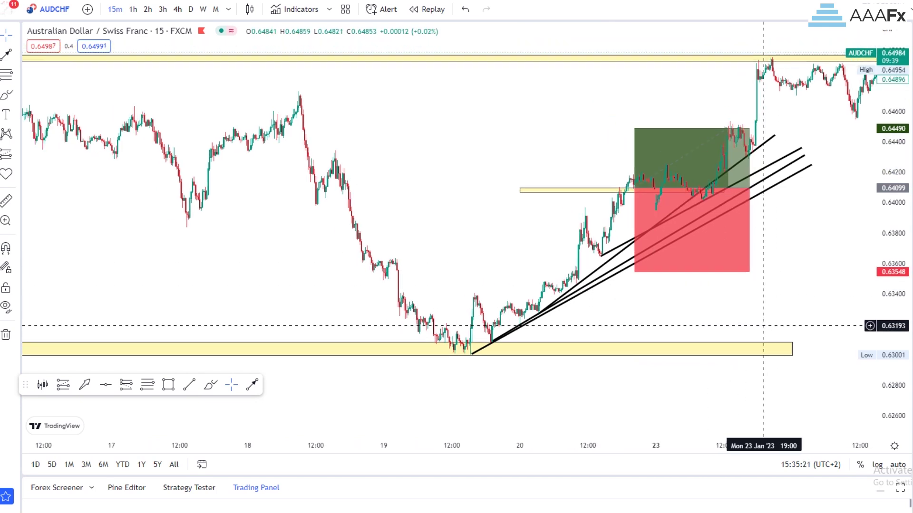
left_click_drag(893, 328, 893, 242)
left_click_drag(635, 288, 635, 283)
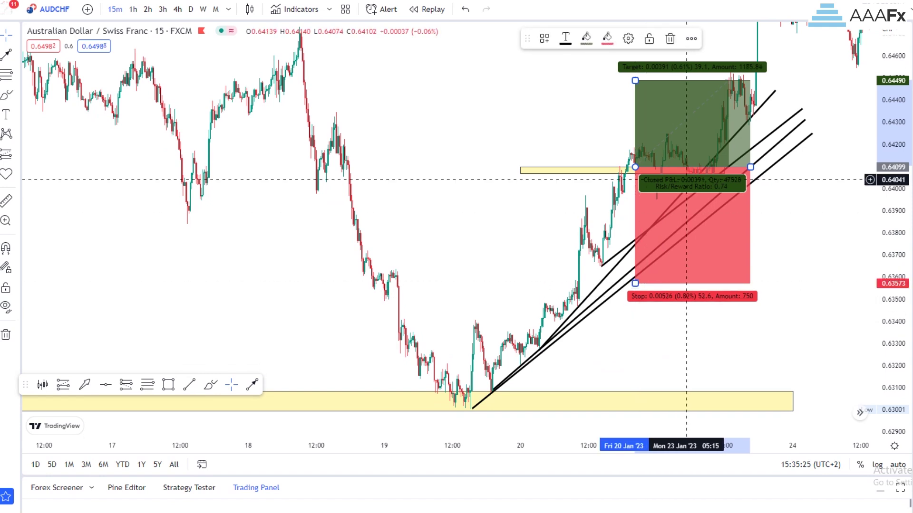
left_click(804, 309)
scroll(804, 313, "up", 2)
scroll(804, 312, "down", 3)
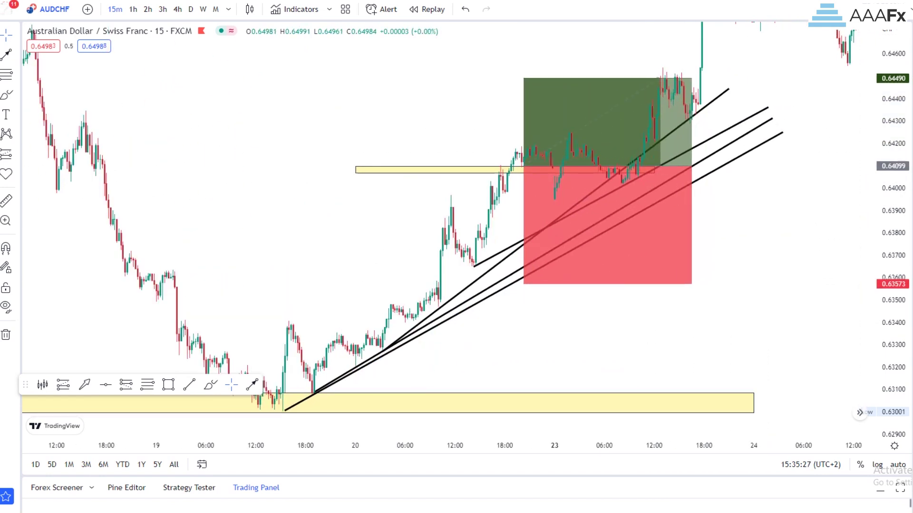
left_click(252, 384)
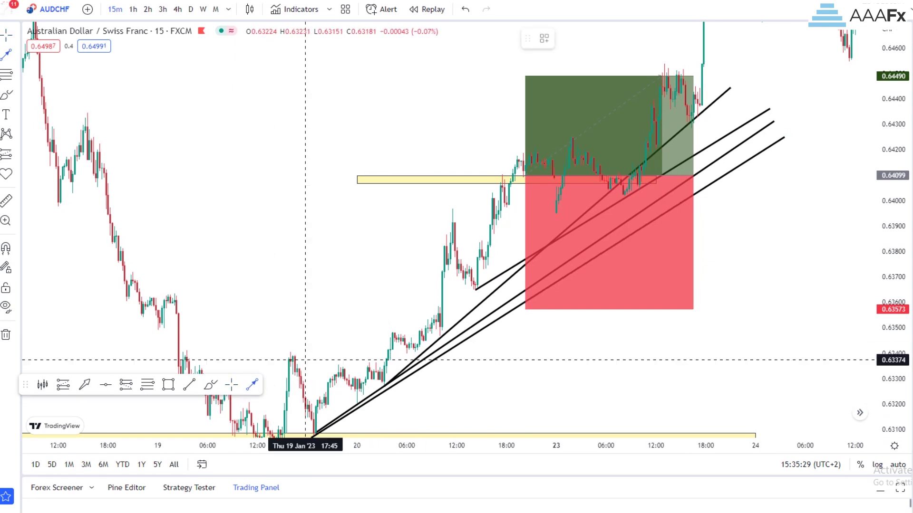
left_click_drag(697, 111, 718, 137)
left_click(718, 121)
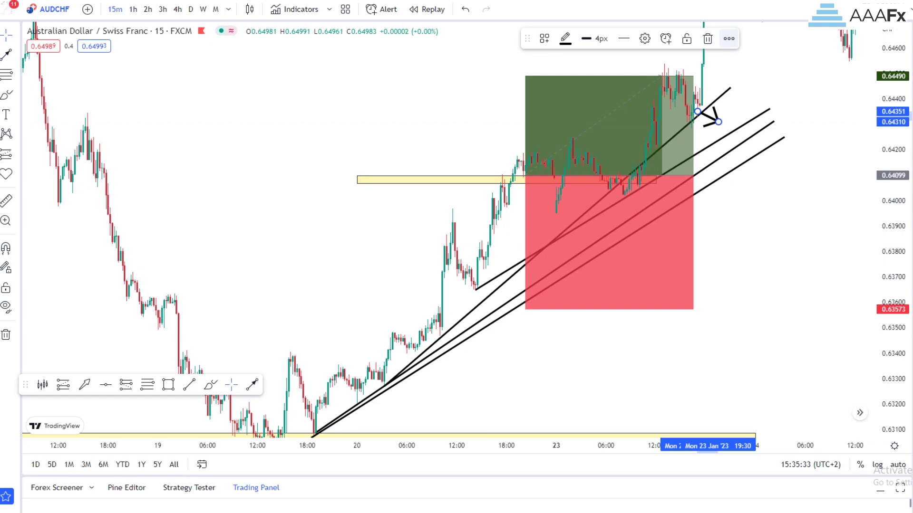
left_click(708, 38)
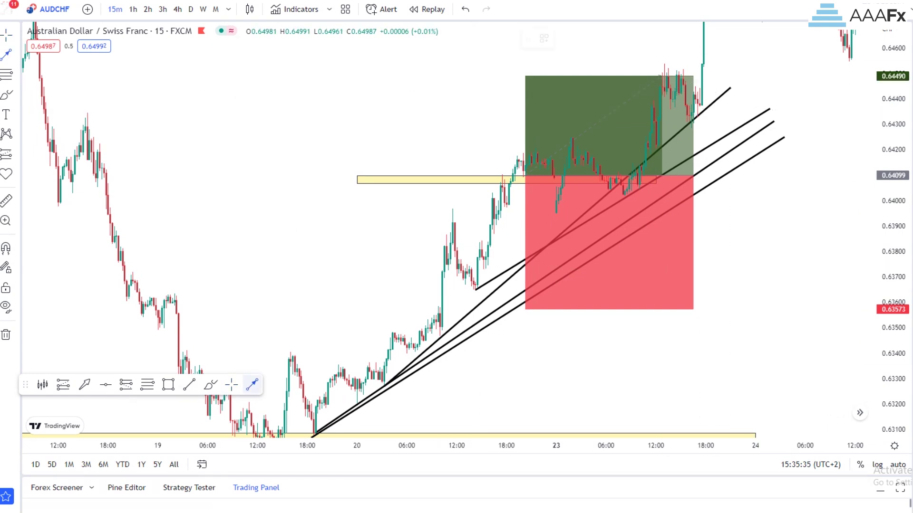
Step: Draw three arrows pointing at the upper ends of the three topmost rising trend lines
left_click(726, 90)
left_click(252, 384)
left_click(789, 80)
left_click(770, 110)
left_click(252, 384)
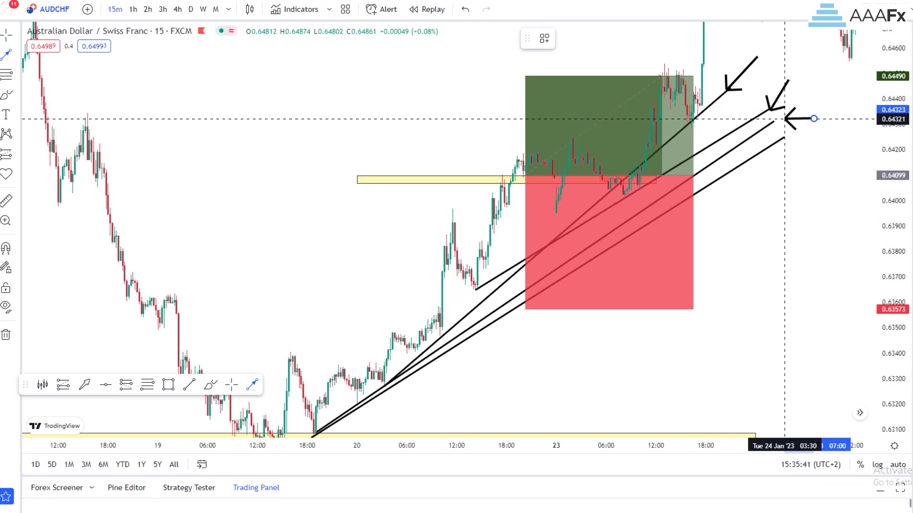
left_click(784, 119)
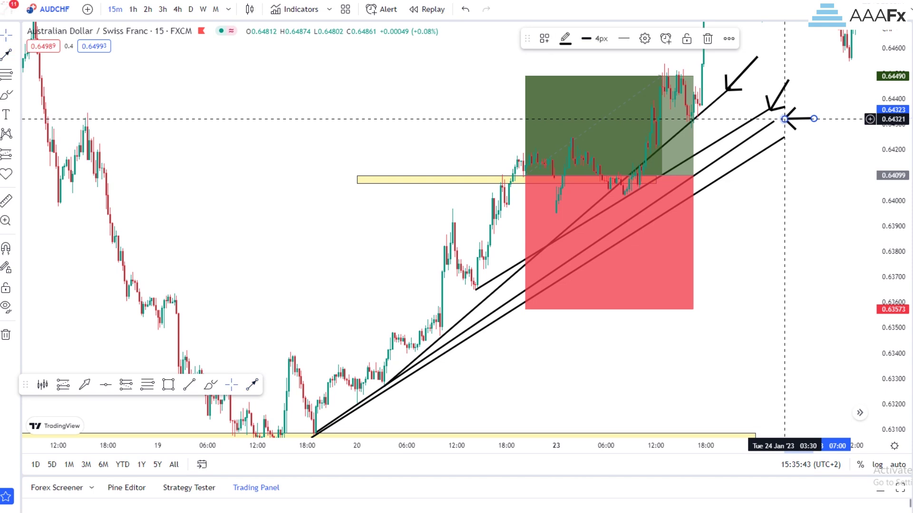
left_click(794, 138)
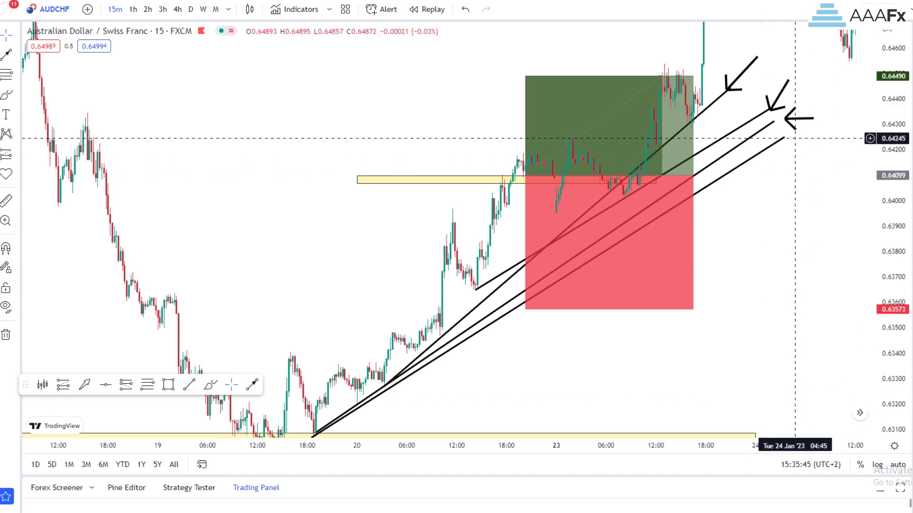
Step: Draw a steep arrow rising from below the trend lines to above the long position's target edge, and remove it
left_click(251, 384)
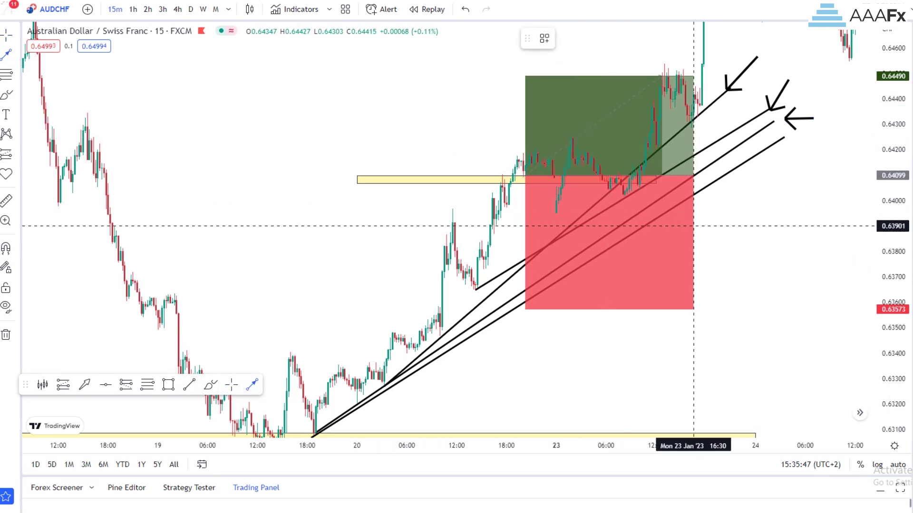
left_click(664, 205)
left_click(732, 62)
left_click_drag(749, 210, 764, 270)
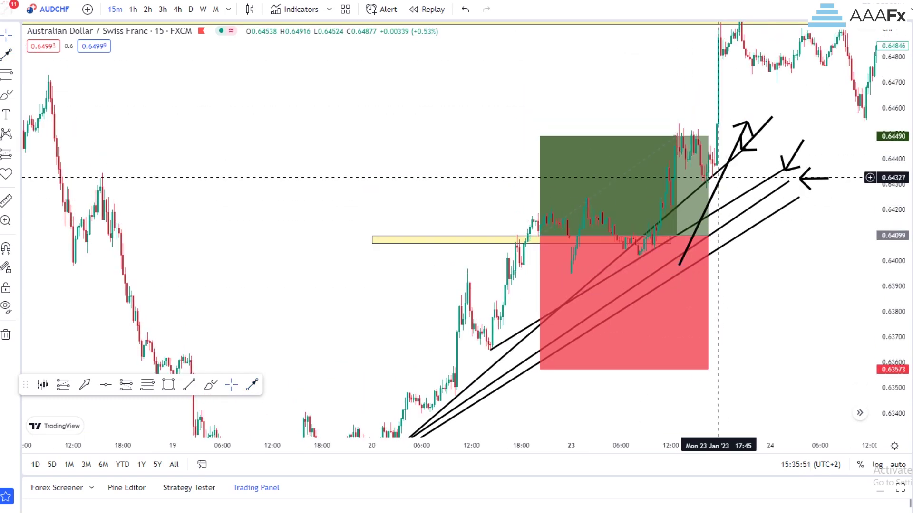
left_click_drag(720, 176, 742, 166)
scroll(713, 325, "down", 6)
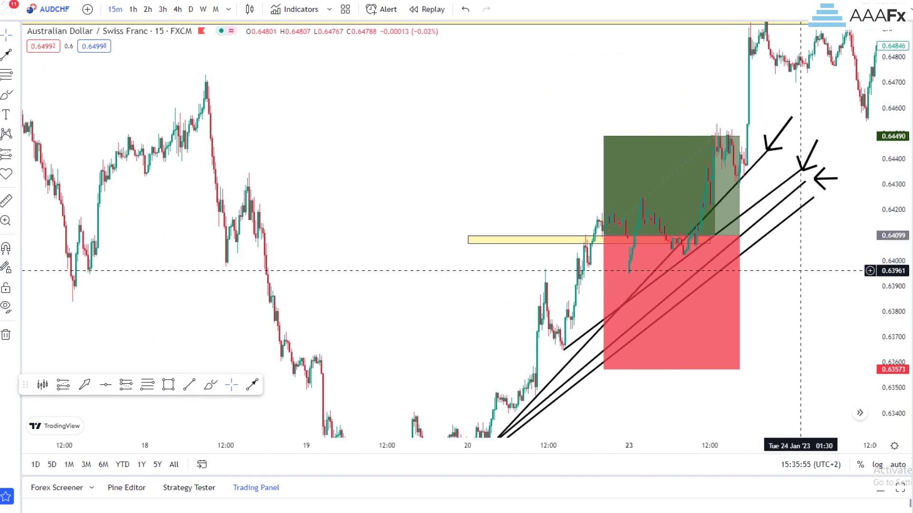
Step: Raise the long position's stop slightly to 0.63580, keeping it below the trend lines
scroll(712, 325, "down", 3)
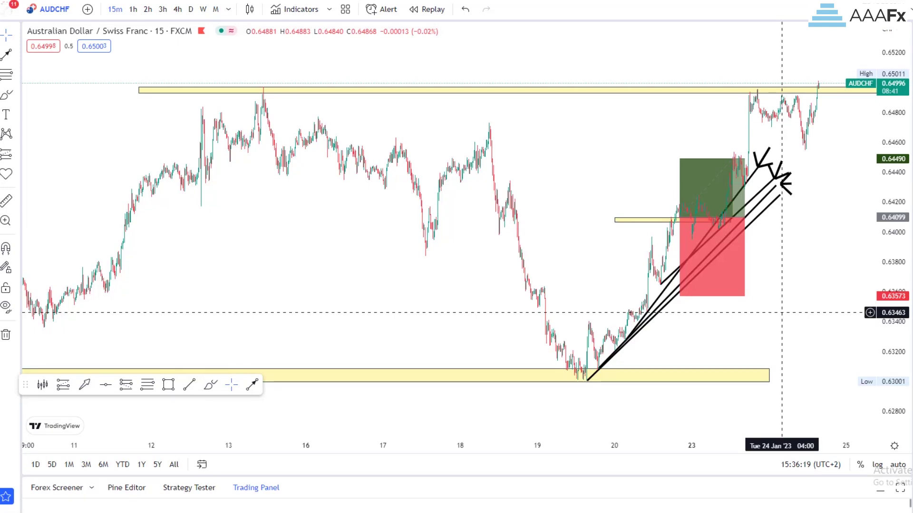
left_click(739, 275)
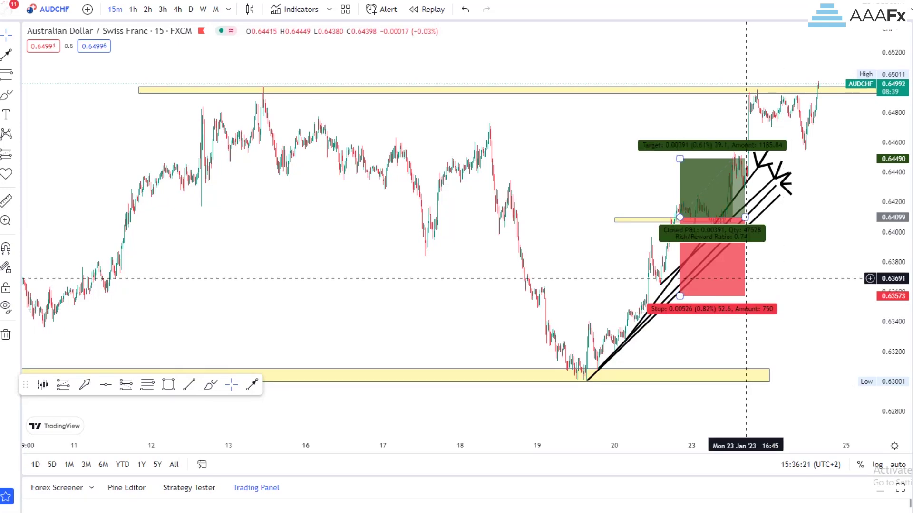
scroll(708, 215, "down", 5)
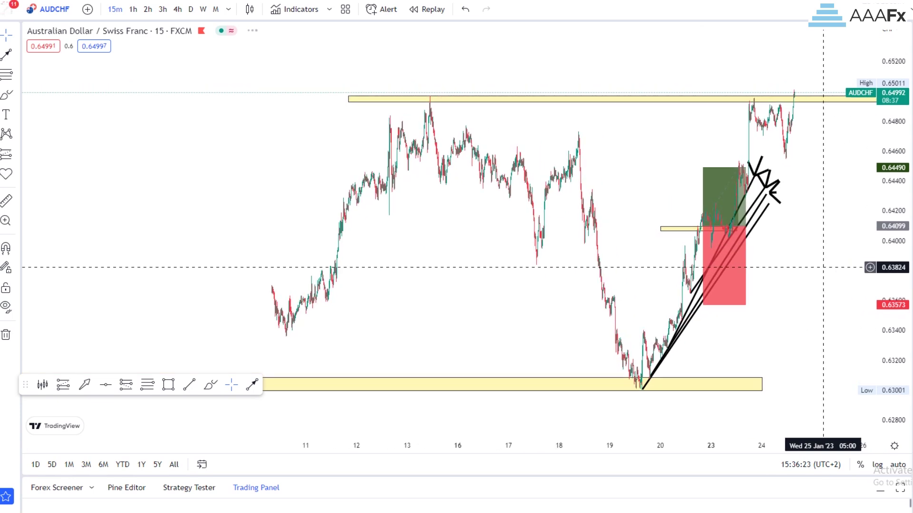
scroll(627, 360, "up", 5)
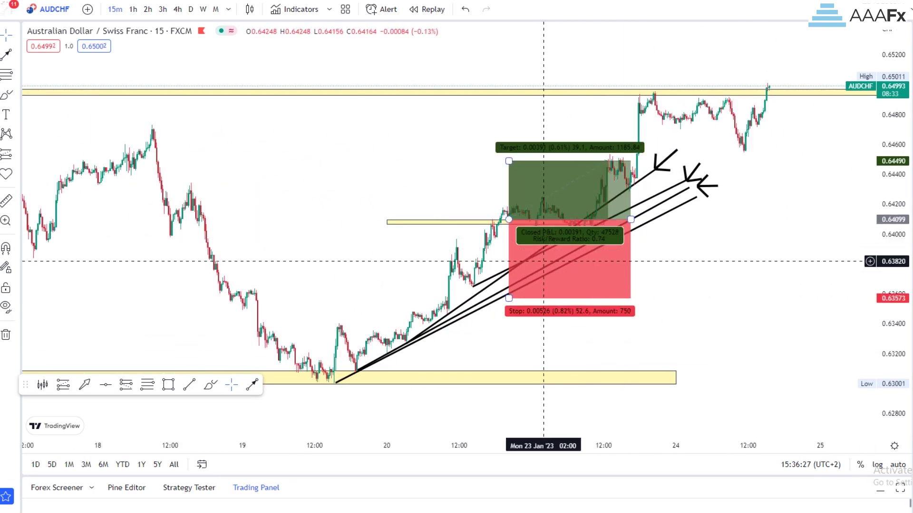
left_click_drag(767, 261, 852, 268)
left_click_drag(646, 304, 647, 304)
scroll(652, 305, "down", 5)
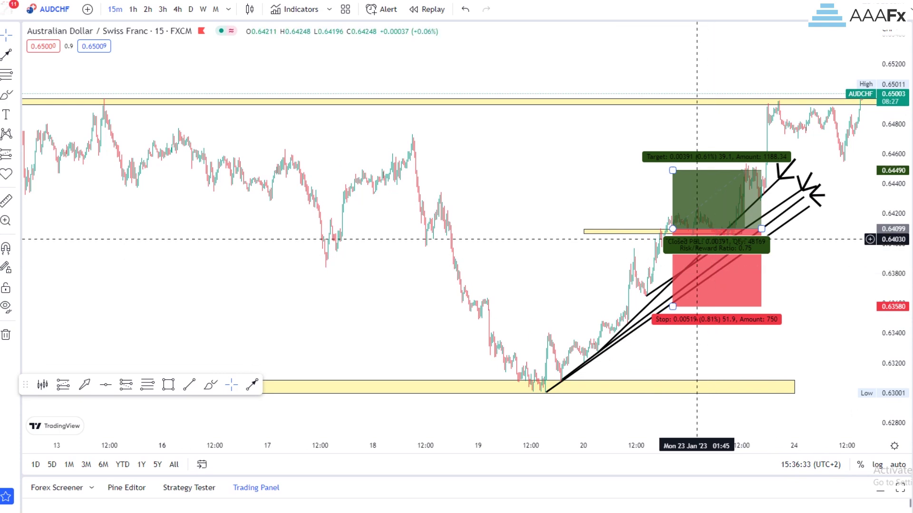
Step: Raise the long position's target well above the upper resistance zone, to about 0.65667
scroll(687, 191, "down", 3)
mouse_move(759, 267)
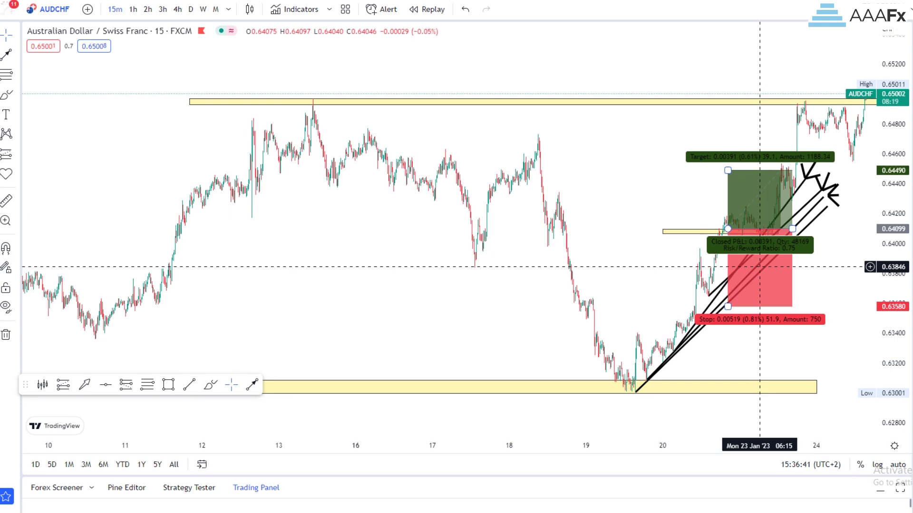
left_click_drag(638, 184, 566, 181)
left_click_drag(657, 164, 656, 42)
left_click_drag(785, 284, 796, 341)
left_click(686, 125)
left_click_drag(672, 115, 669, 64)
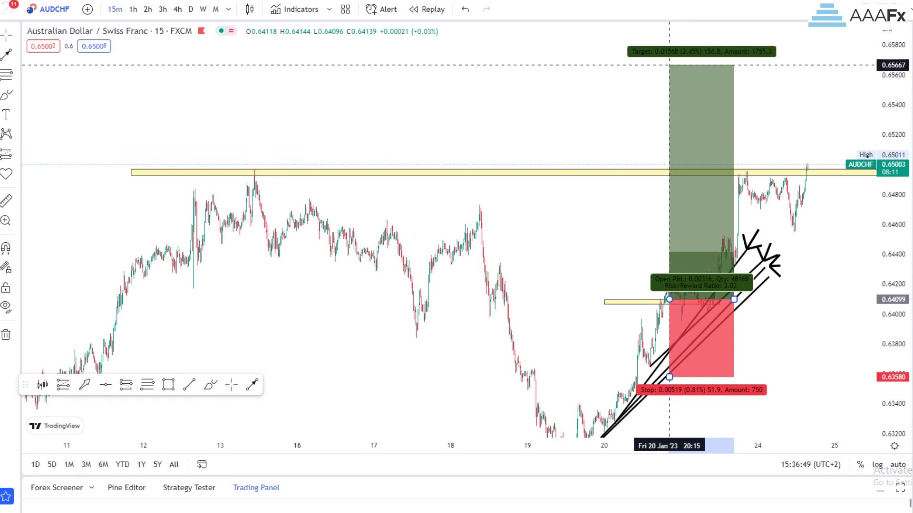
Step: Extend the long position in time past the latest candle, to just before 25 January
left_click_drag(733, 299, 802, 299)
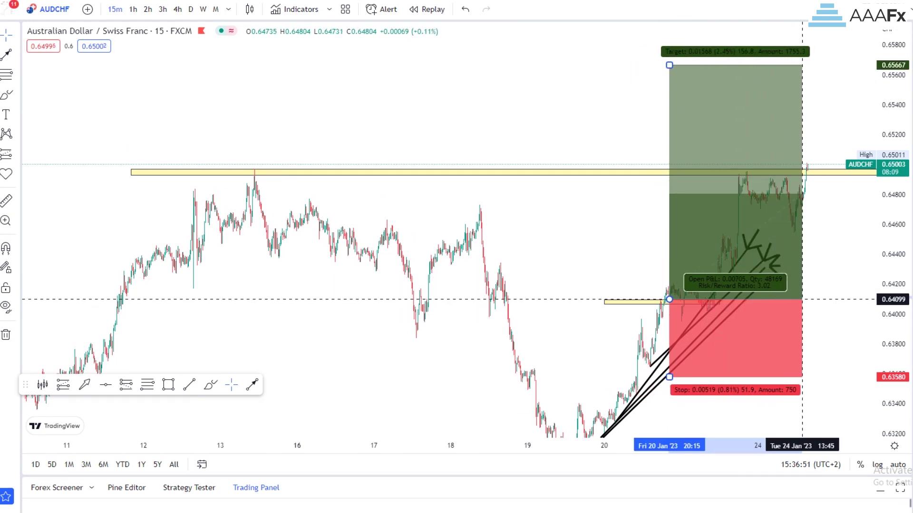
left_click(839, 280)
left_click_drag(894, 243, 893, 342)
left_click_drag(840, 338, 801, 340)
left_click_drag(766, 280, 791, 276)
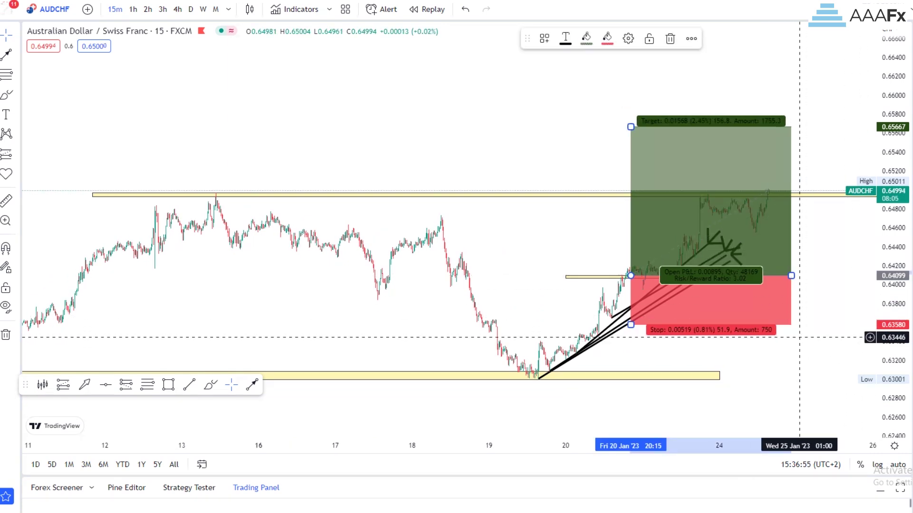
left_click(799, 337)
Step: Draw an arrow from 0.65390 down to 0.65006 at the 13 January high on the upper resistance zone
left_click(252, 384)
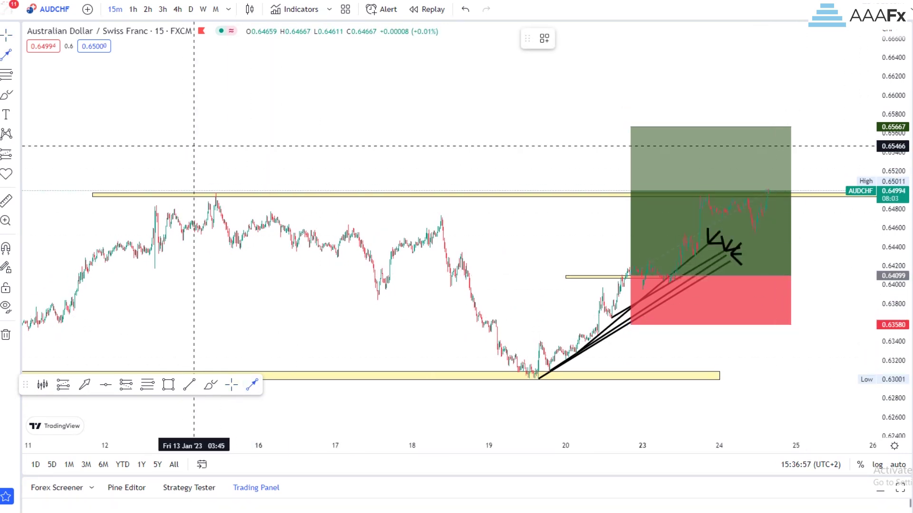
scroll(626, 176, "down", 3)
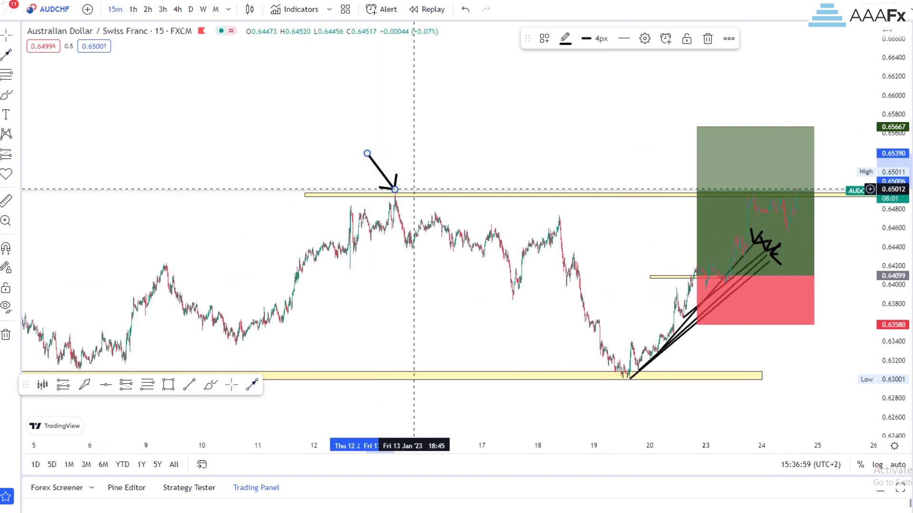
scroll(835, 403, "up", 3)
left_click_drag(835, 403, 748, 376)
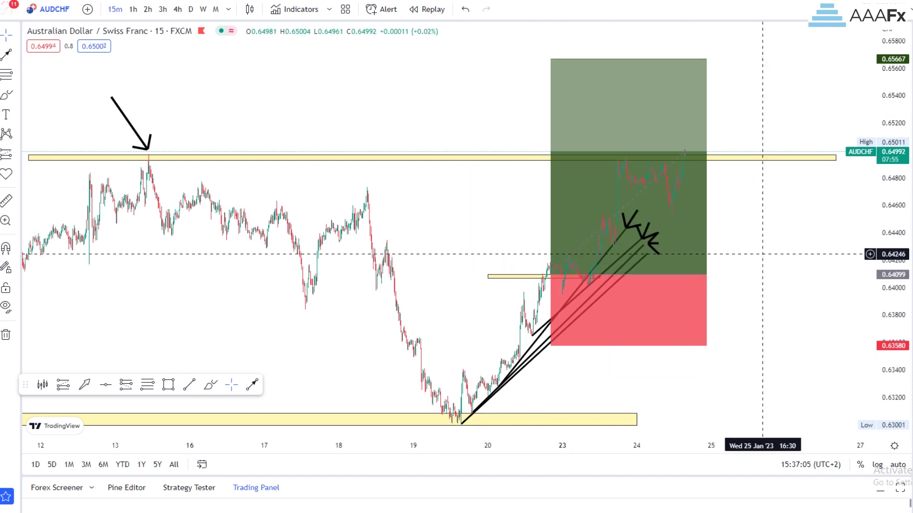
Step: Fine-tune the long position's target to 0.65689
left_click_drag(775, 255, 770, 268)
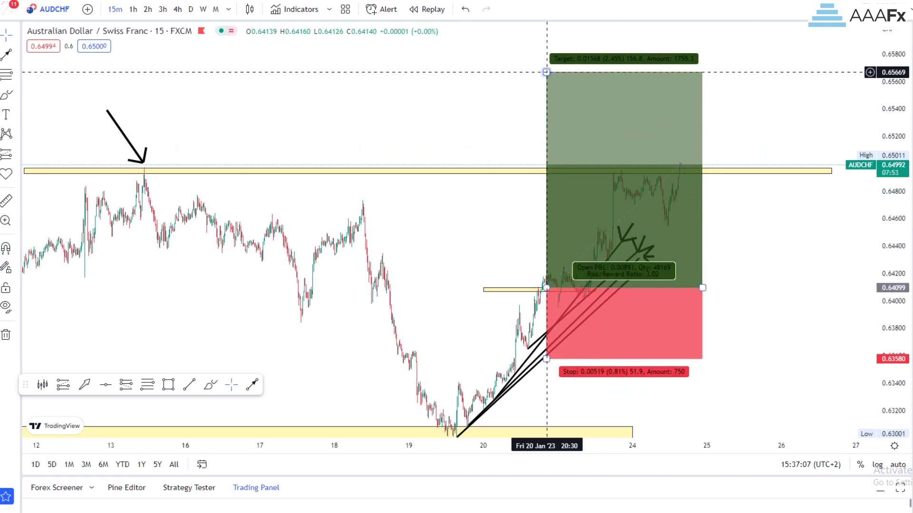
left_click(547, 72)
left_click_drag(546, 73, 546, 69)
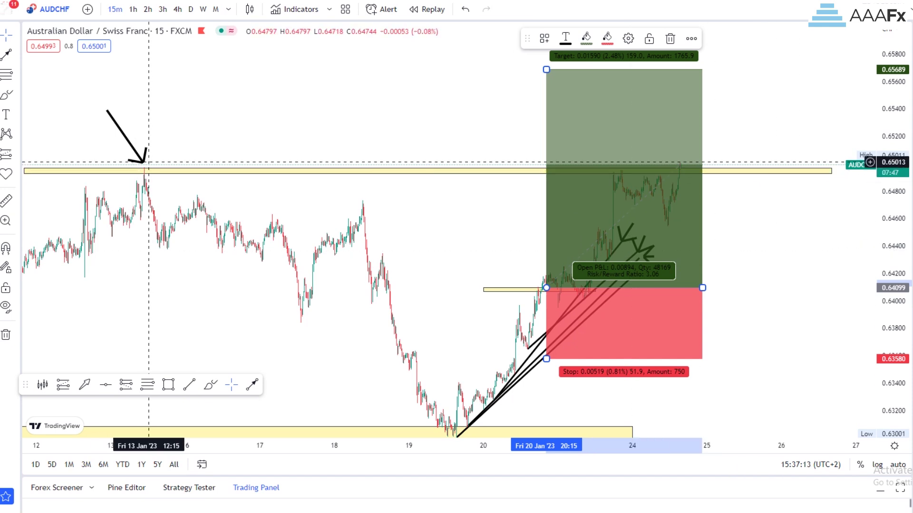
Step: Adjust the tip of the arrow above the 13 January high, and delete the arrow
left_click(140, 164)
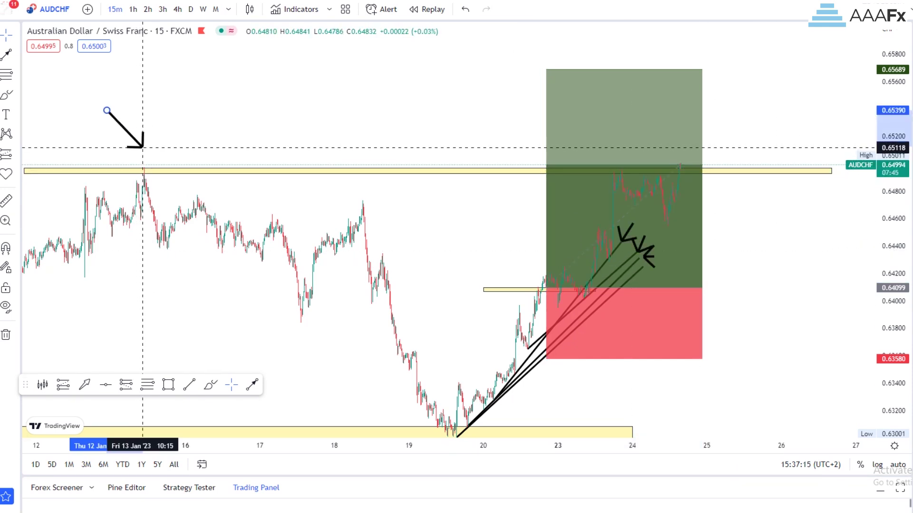
left_click(143, 157)
left_click(588, 130)
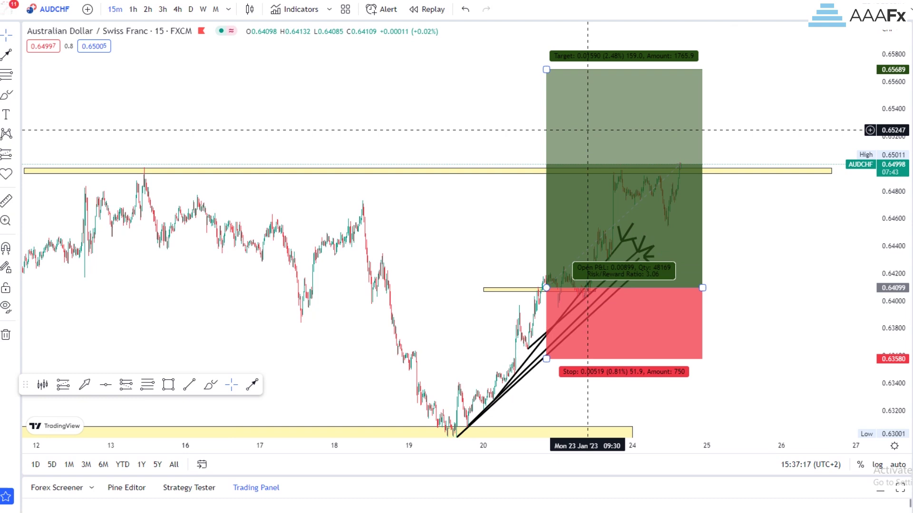
Step: Draw an arrow rising from about 0.6414 near the trend lines' ends to about 0.6571 at the long position's target
left_click_drag(756, 294, 750, 316)
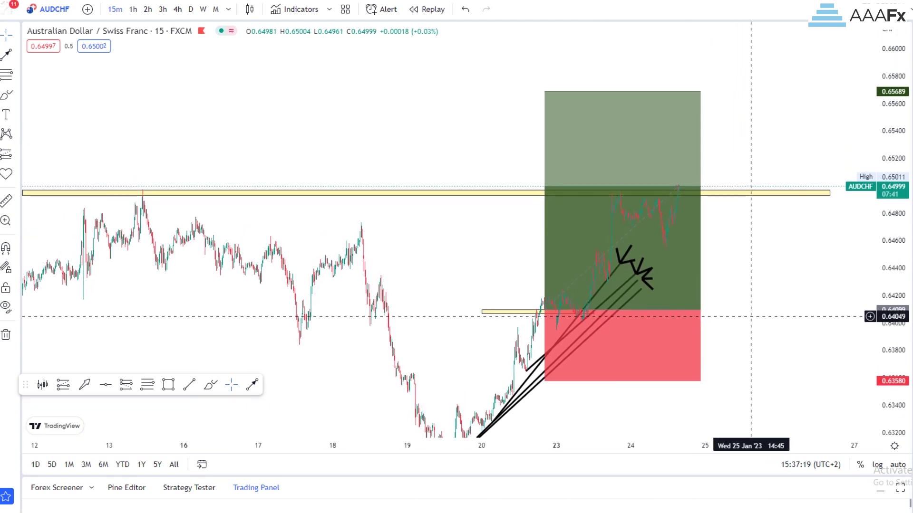
scroll(731, 292, "up", 3)
scroll(731, 293, "up", 3)
left_click_drag(892, 333, 891, 185)
left_click_drag(642, 264, 769, 328)
mouse_move(891, 110)
left_mouse_down()
mouse_move(846, 283)
mouse_move(804, 297)
left_mouse_up()
left_click(252, 385)
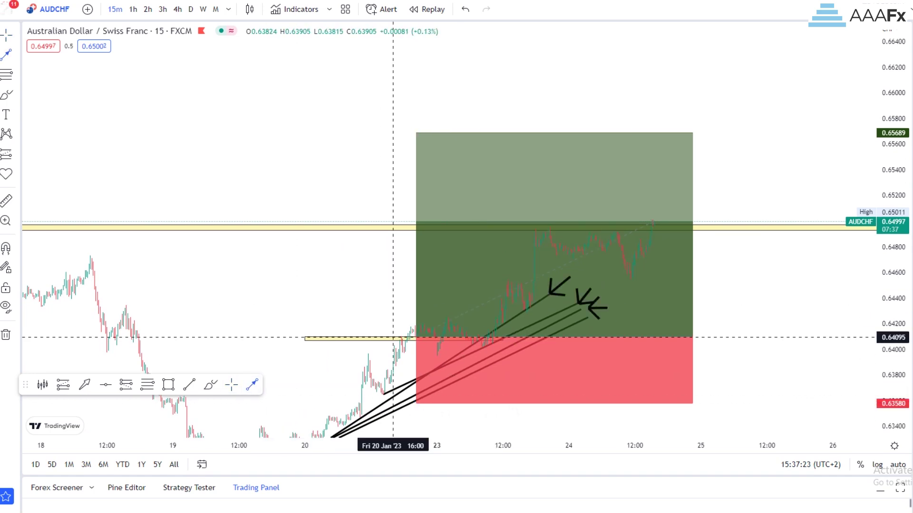
left_click(553, 332)
left_click(663, 129)
left_click(793, 261)
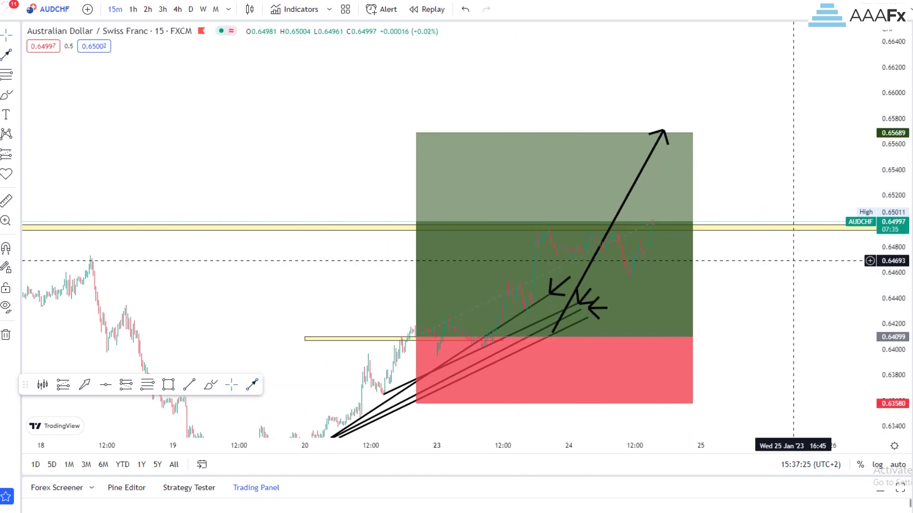
Step: Lower the long position's stop beneath the large support zone to 0.62928 and raise its target to 0.67683
scroll(789, 263, "down", 4)
left_click_drag(892, 238, 884, 328)
left_click_drag(823, 341, 821, 269)
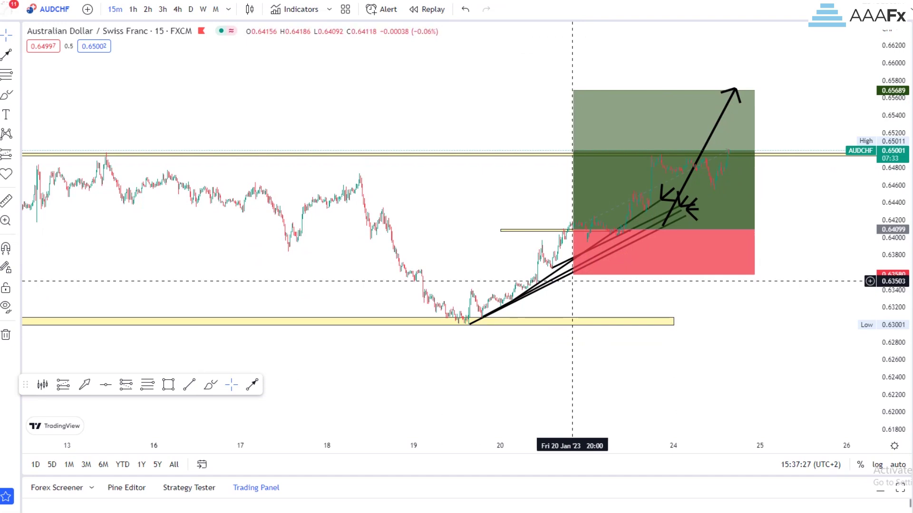
left_click_drag(574, 275, 573, 327)
left_click(816, 249)
scroll(816, 247, "down", 3)
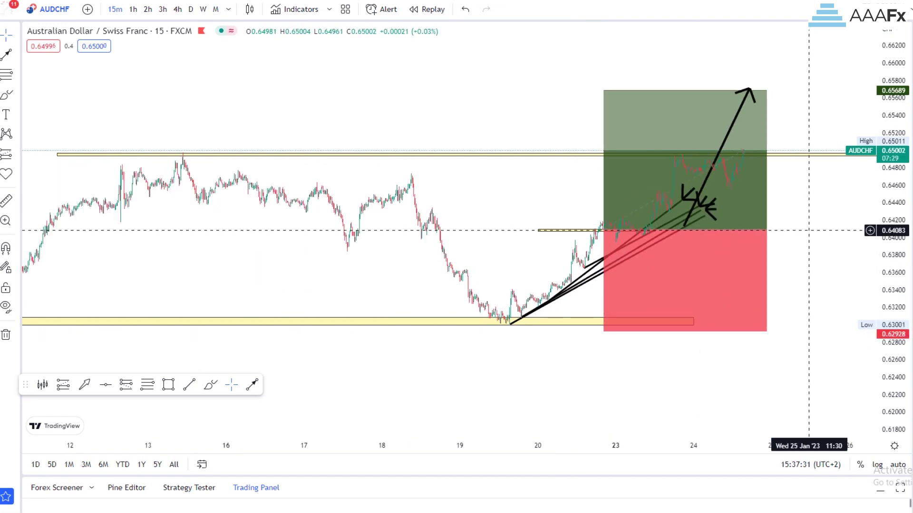
left_click_drag(816, 246, 728, 326)
mouse_move(585, 176)
left_mouse_down()
mouse_move(585, 21)
mouse_move(575, 116)
mouse_move(576, 42)
left_mouse_up()
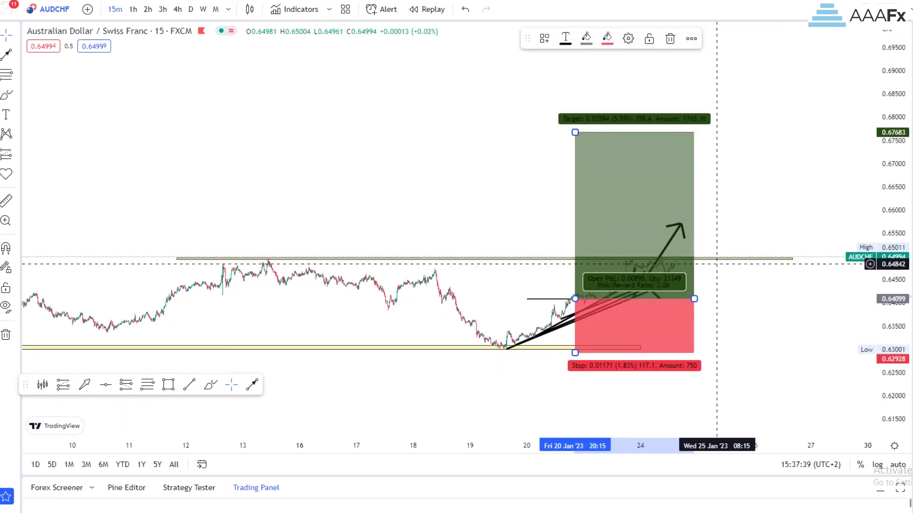
Step: Undo the long position's last target and stop changes
left_click(465, 9)
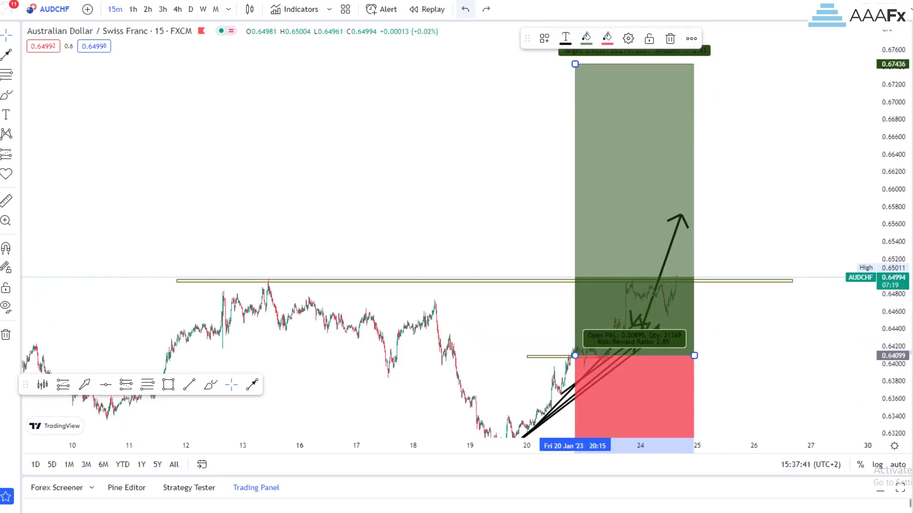
left_click(465, 9)
left_click(465, 9)
left_click(464, 9)
scroll(705, 379, "up", 7)
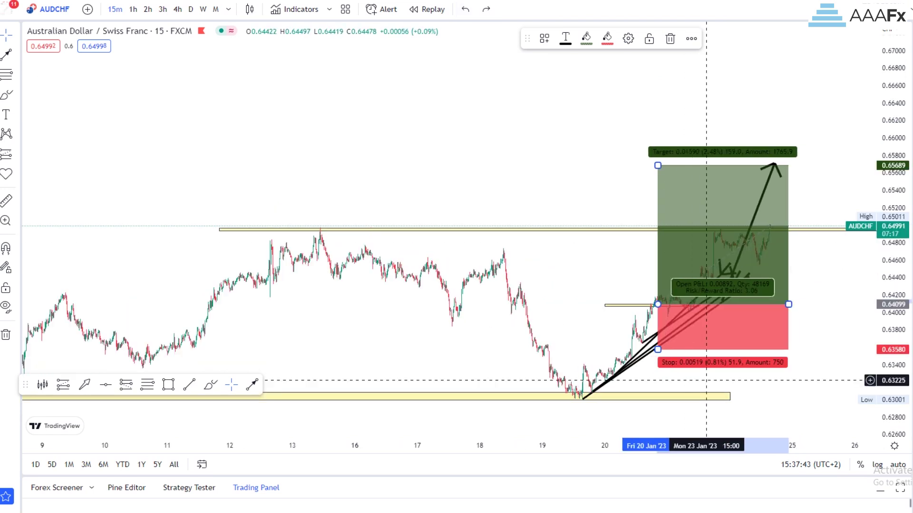
left_click_drag(893, 399, 893, 353)
left_click_drag(798, 373, 853, 271)
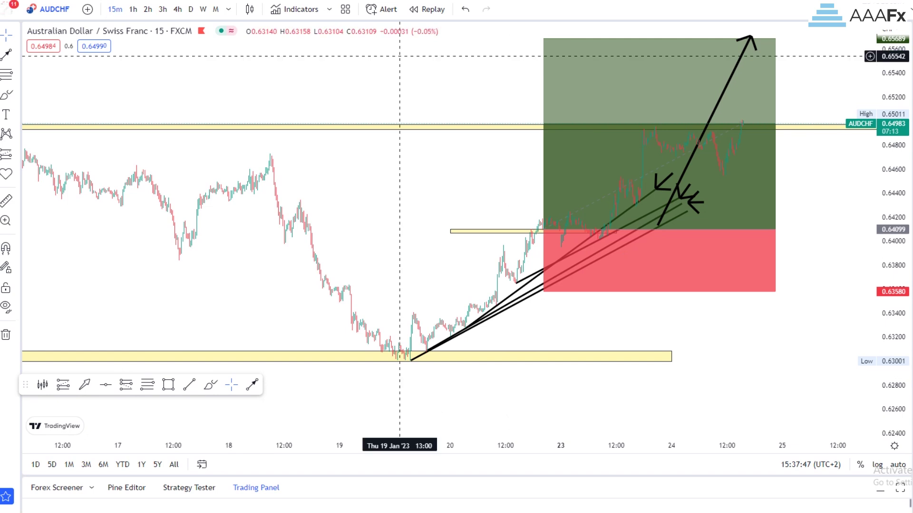
Step: Delete the long position with its profit and stop areas from the chart, keeping the trend lines and arrows
scroll(643, 370, "up", 2)
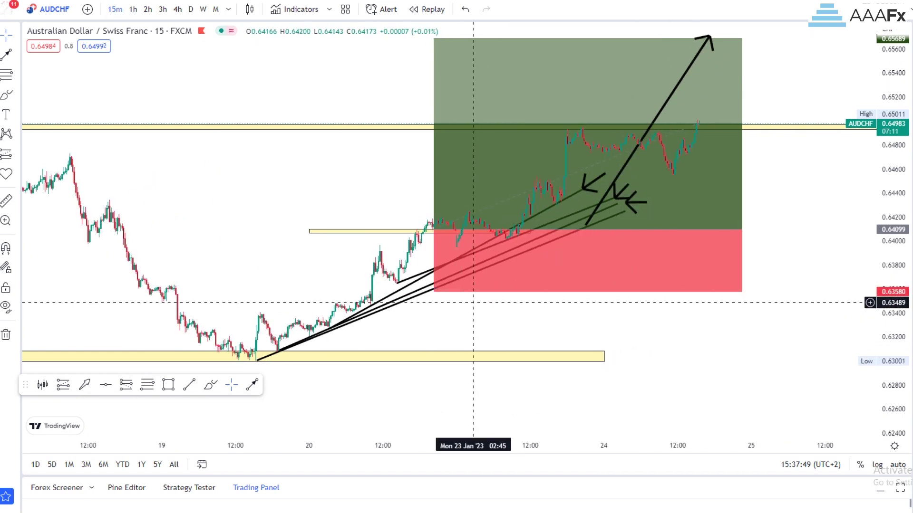
left_click_drag(473, 301, 603, 320)
left_click_drag(892, 351, 892, 293)
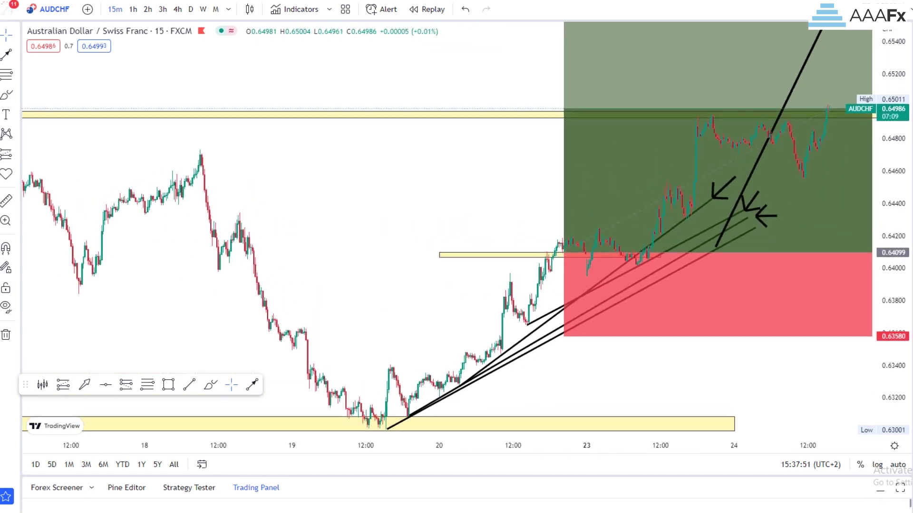
left_click_drag(777, 367, 695, 356)
scroll(697, 357, "down", 1)
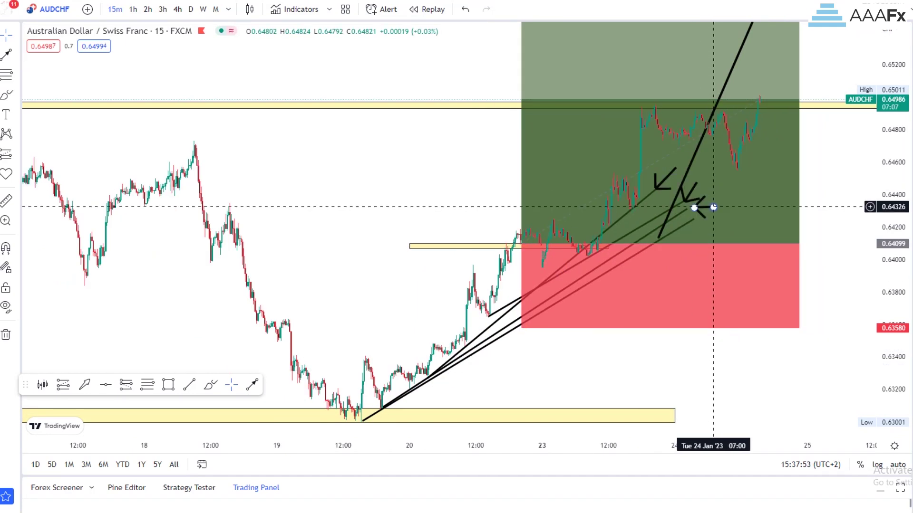
left_click(675, 190)
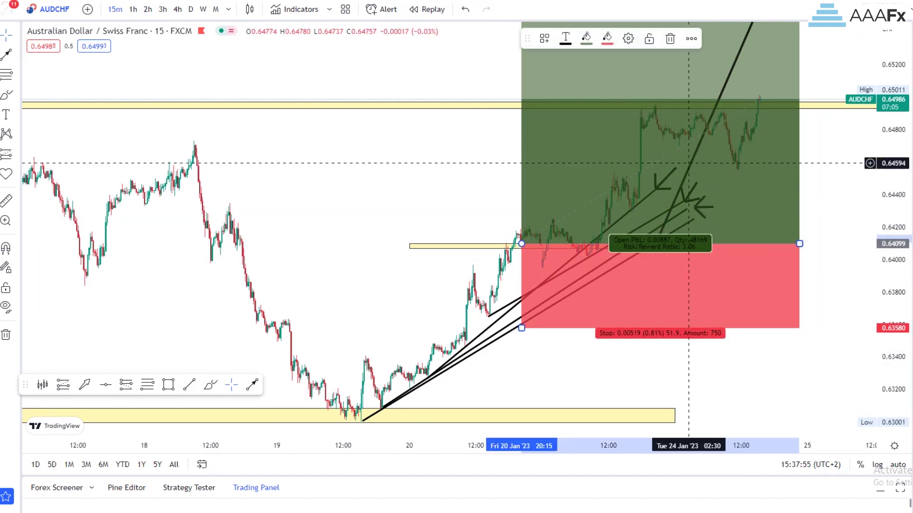
left_click(669, 33)
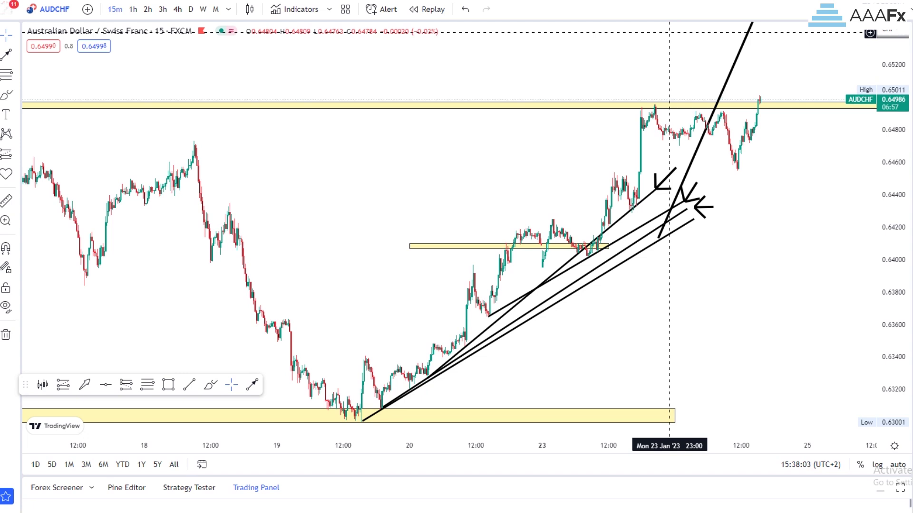
Step: Adjust the lower edge of the upper yellow resistance zone to 0.64920
mouse_move(310, 109)
left_mouse_down()
mouse_move(311, 121)
mouse_move(313, 113)
left_mouse_up()
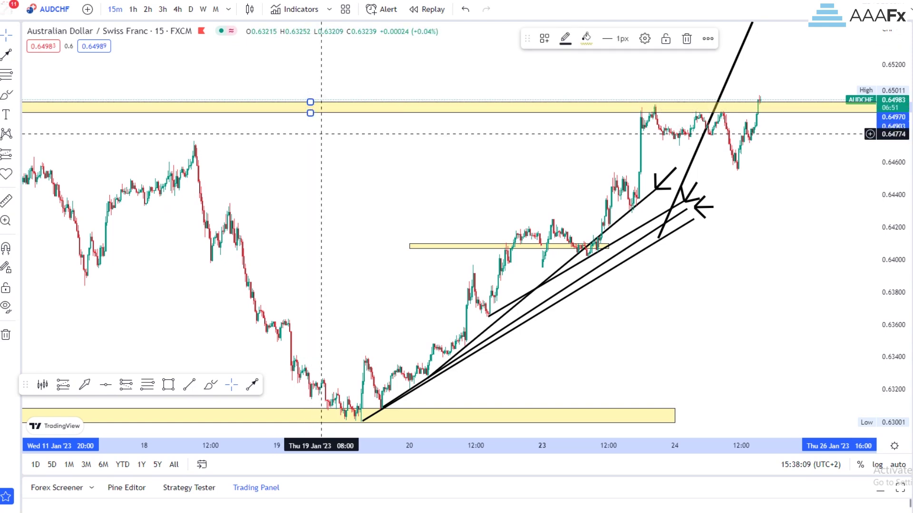
mouse_move(310, 113)
left_mouse_down()
mouse_move(309, 93)
mouse_move(309, 110)
left_mouse_up()
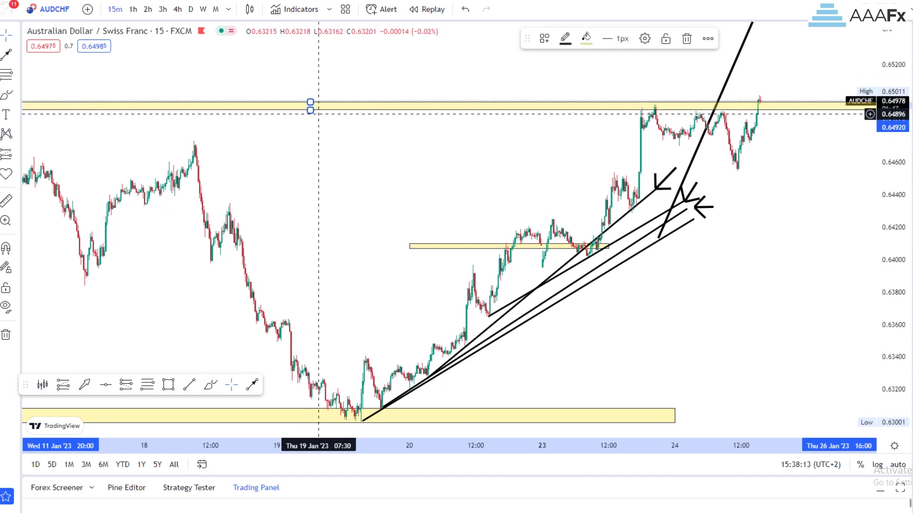
left_click(321, 113)
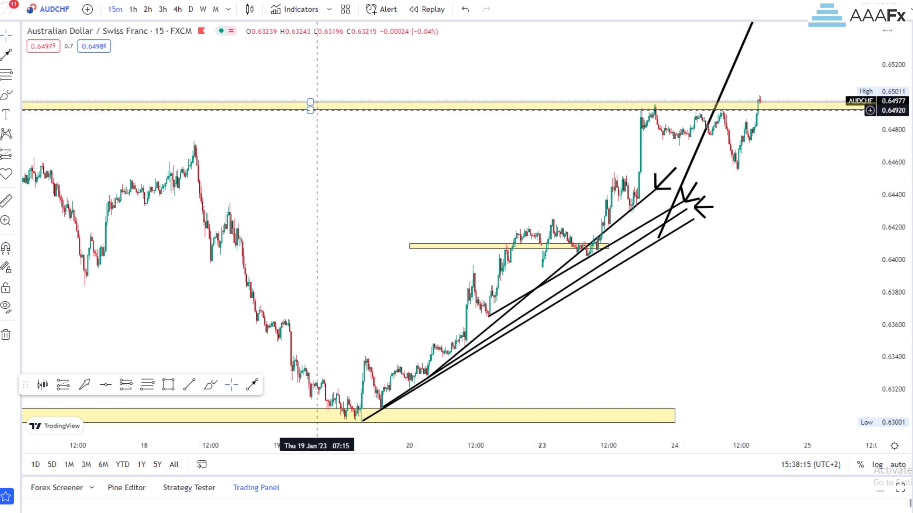